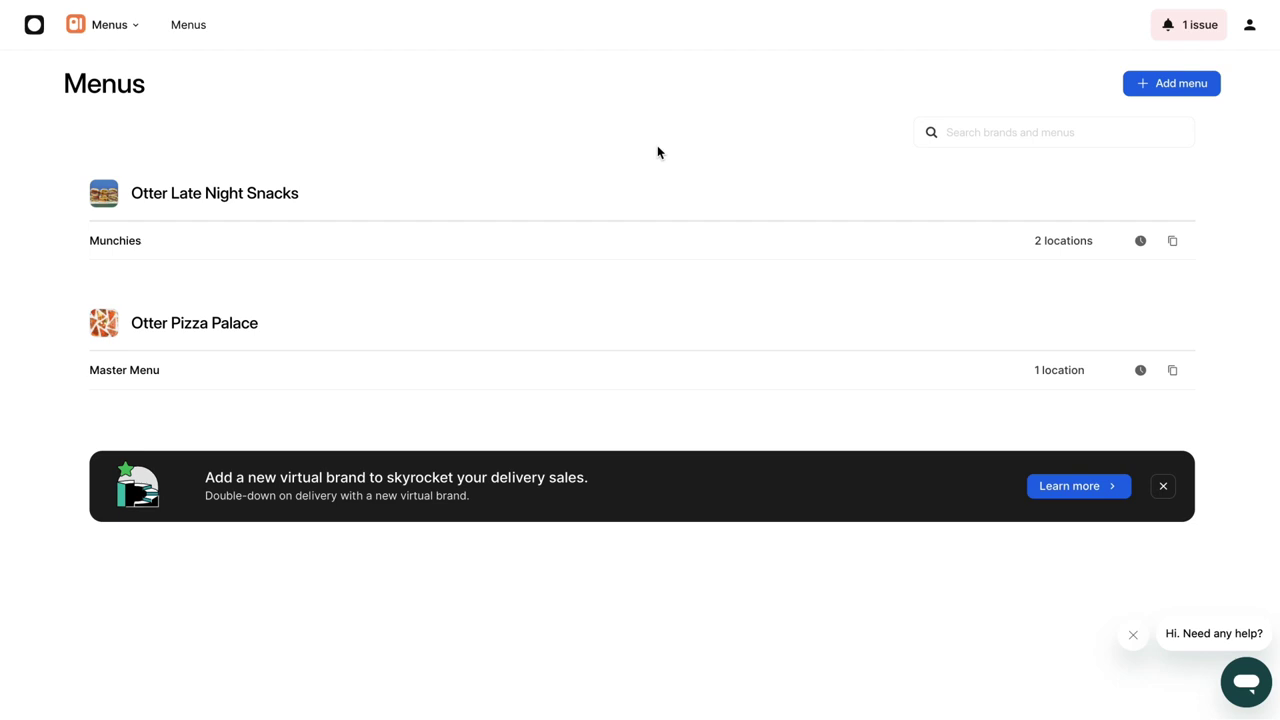
- Start adding a menu by importing it from a connected service
{"action": "left_click", "coordinate": [1163, 92]}
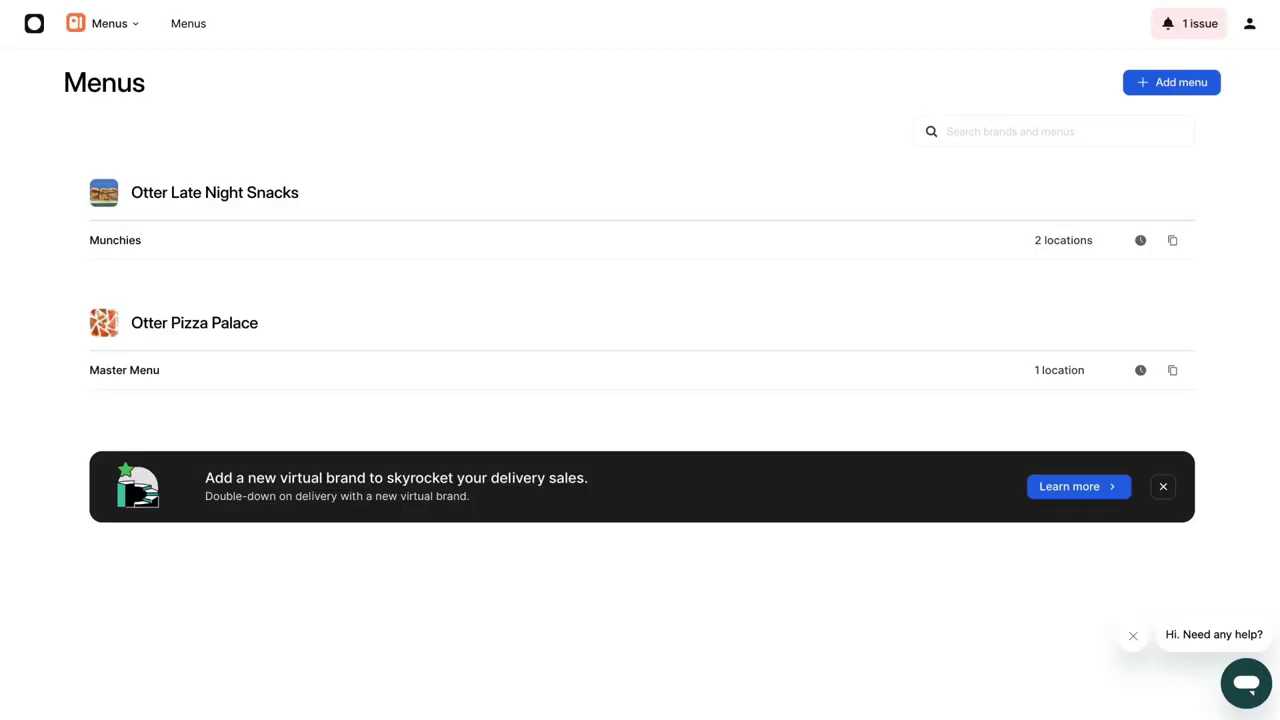
{"action": "left_click", "coordinate": [1162, 86]}
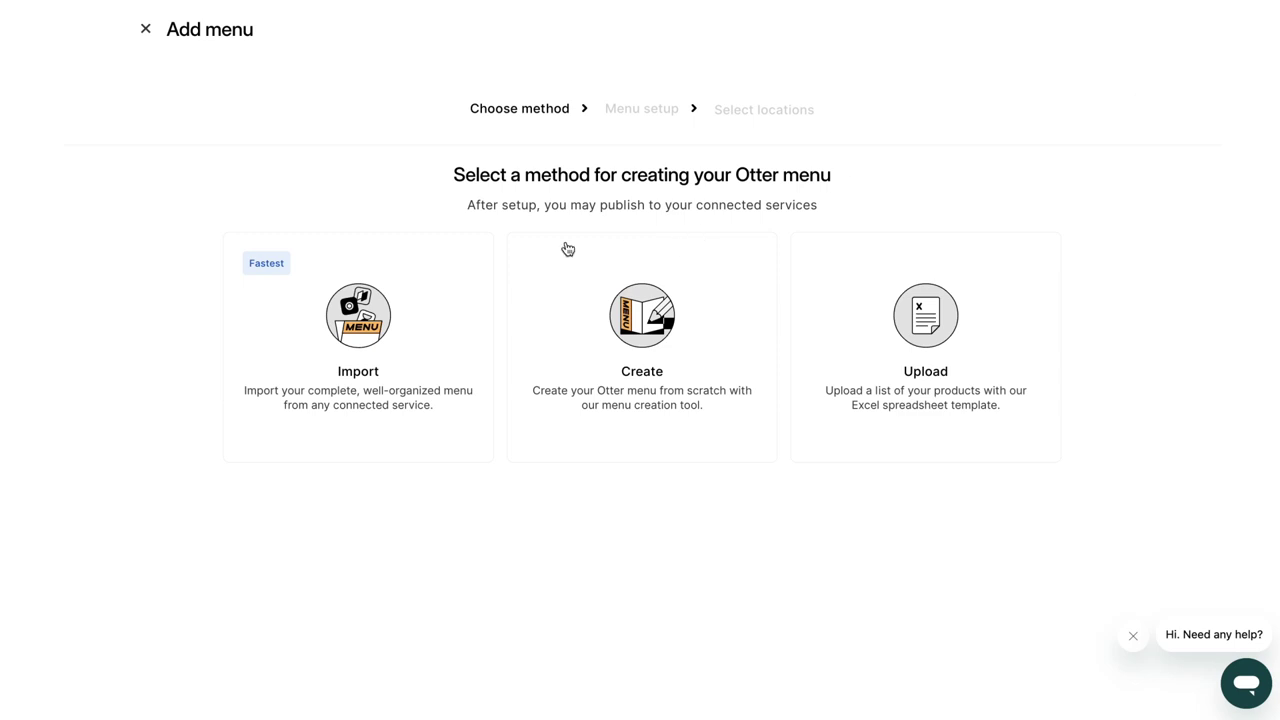
{"action": "left_click", "coordinate": [402, 369]}
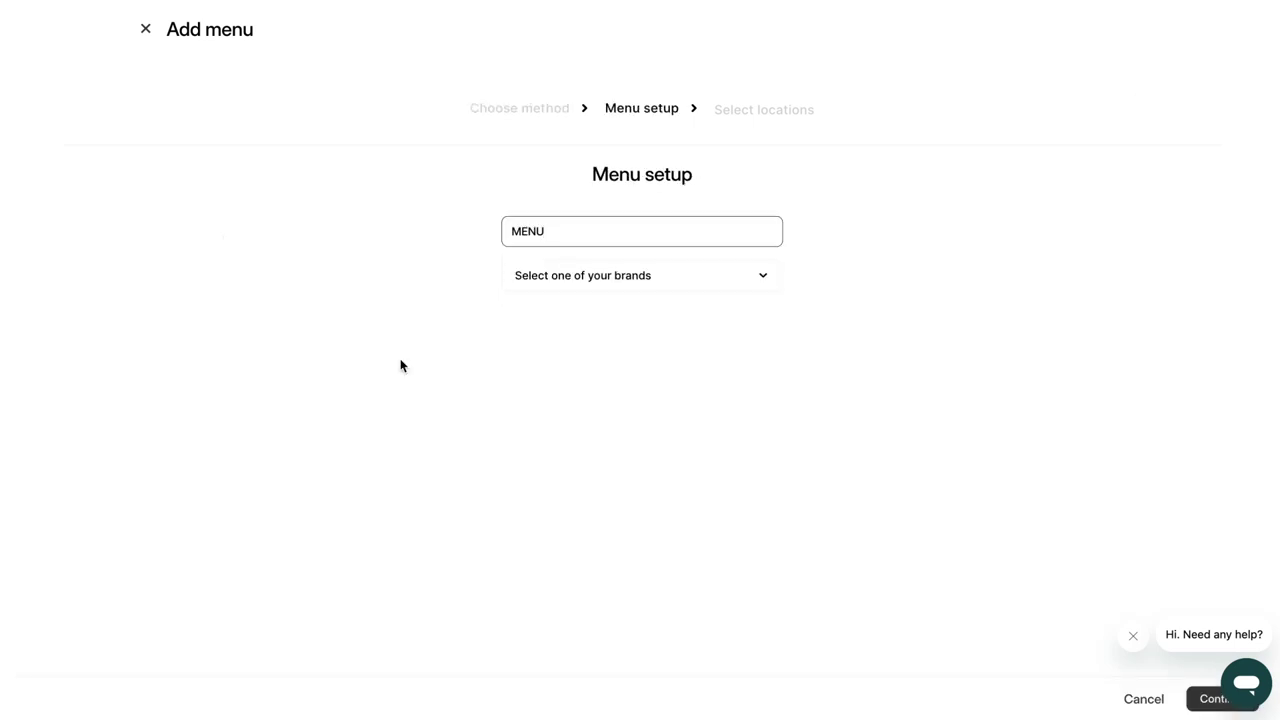
- Choose the Otter Late Night Snacks brand, its Otter Late Night Snacks location and the Direct Orders service as the import source
{"action": "left_click", "coordinate": [588, 284]}
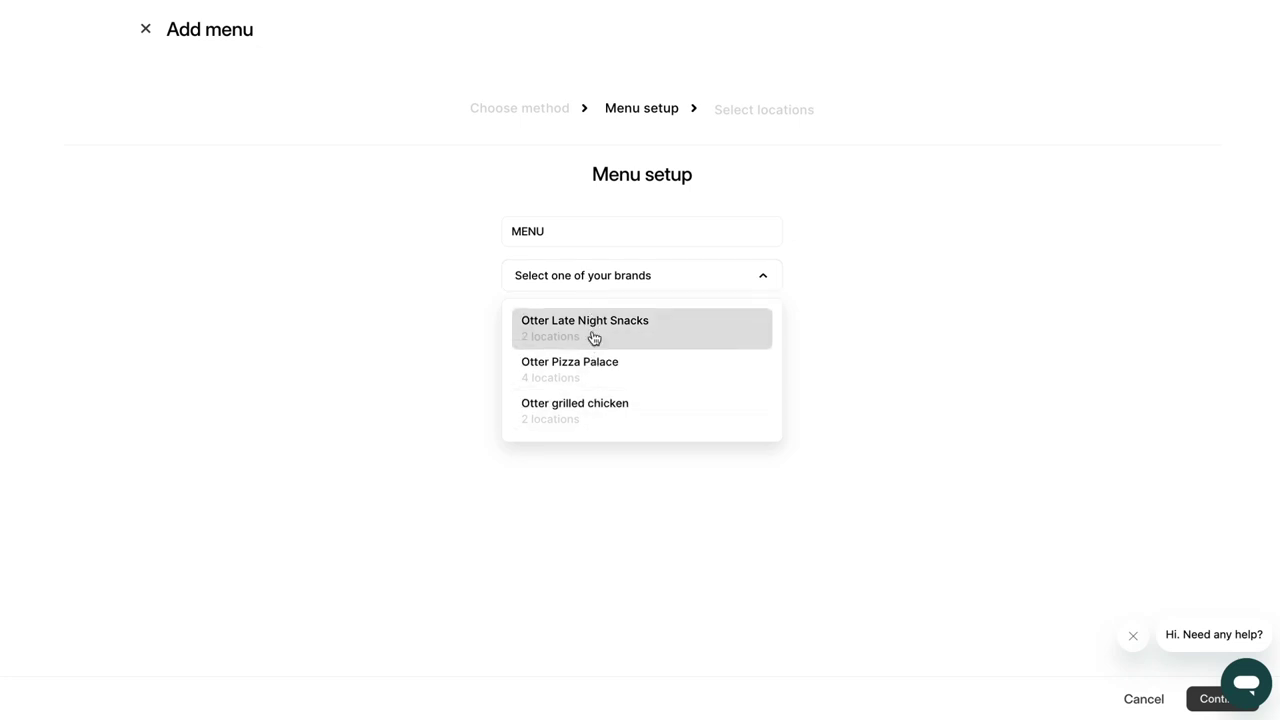
{"action": "left_click", "coordinate": [594, 338]}
{"action": "left_click", "coordinate": [600, 328]}
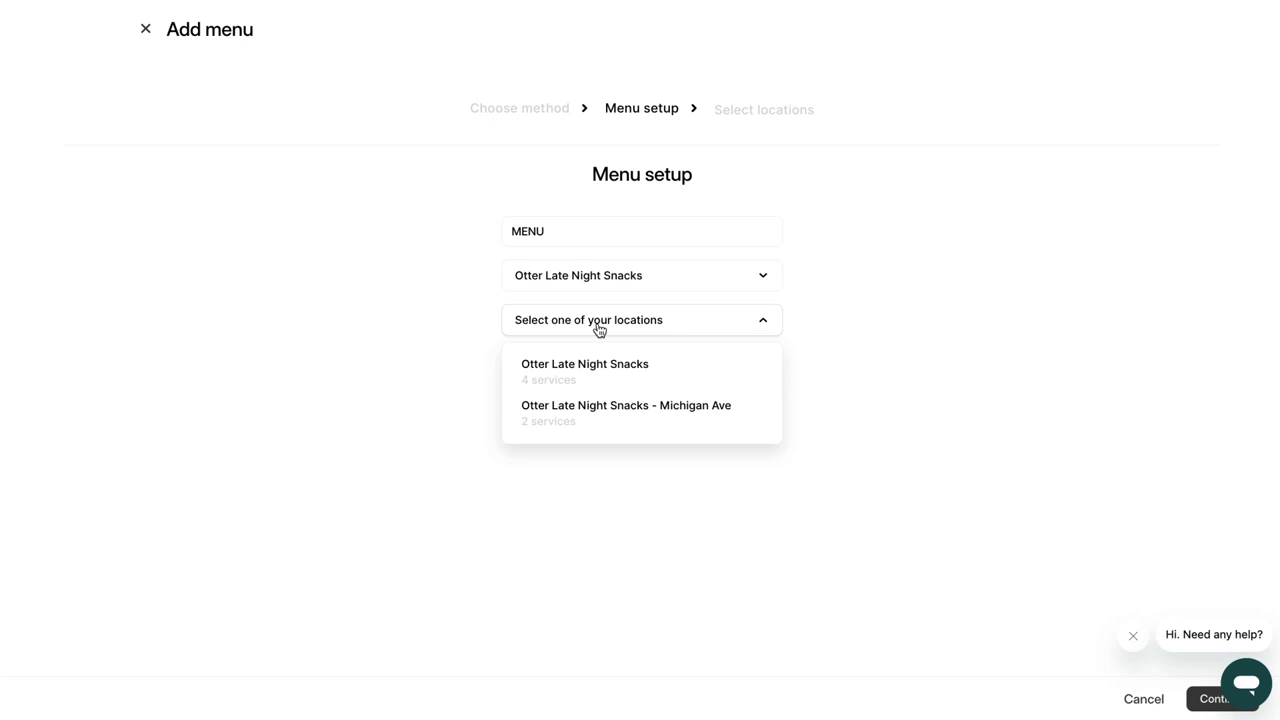
{"action": "left_click", "coordinate": [608, 366]}
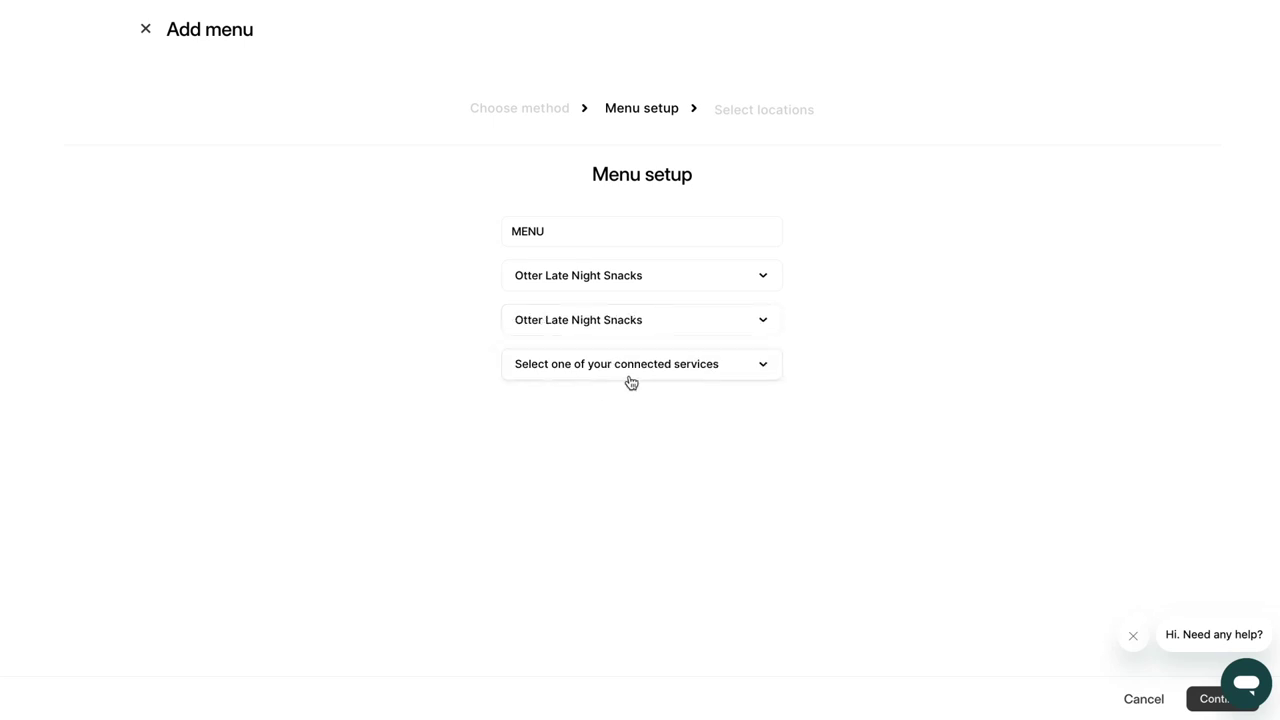
{"action": "left_click", "coordinate": [631, 380]}
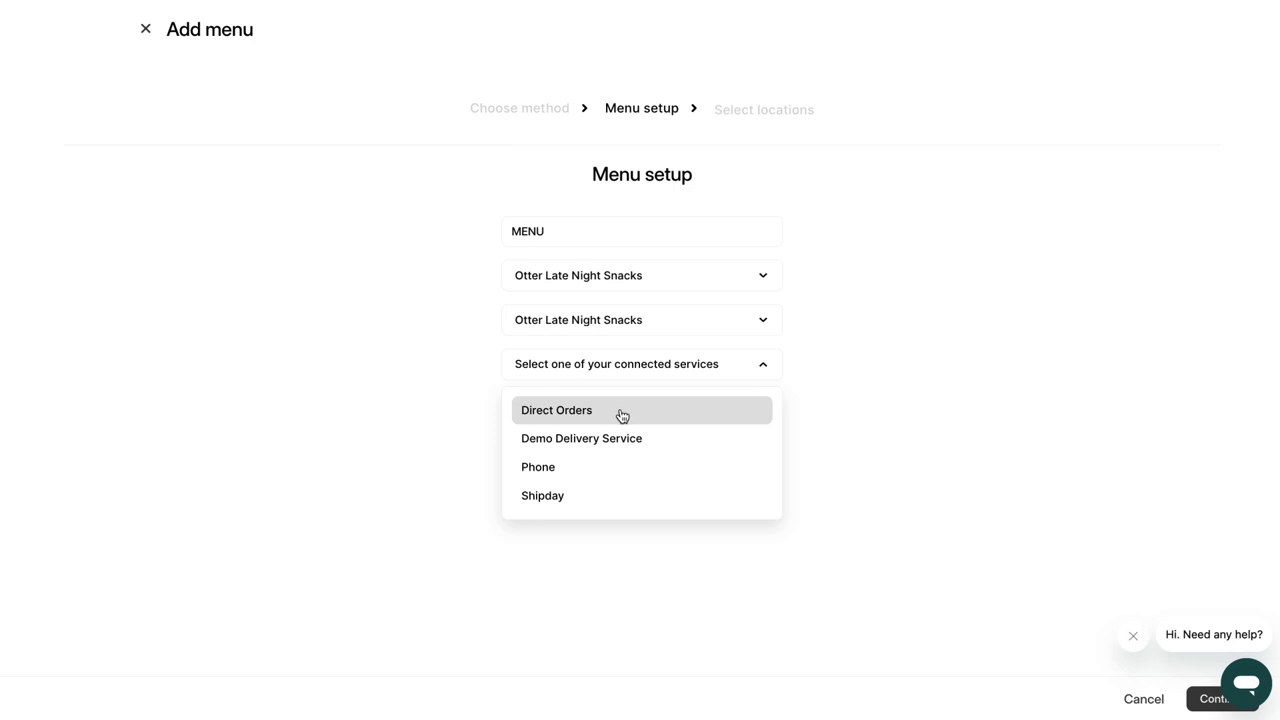
{"action": "left_click", "coordinate": [621, 414]}
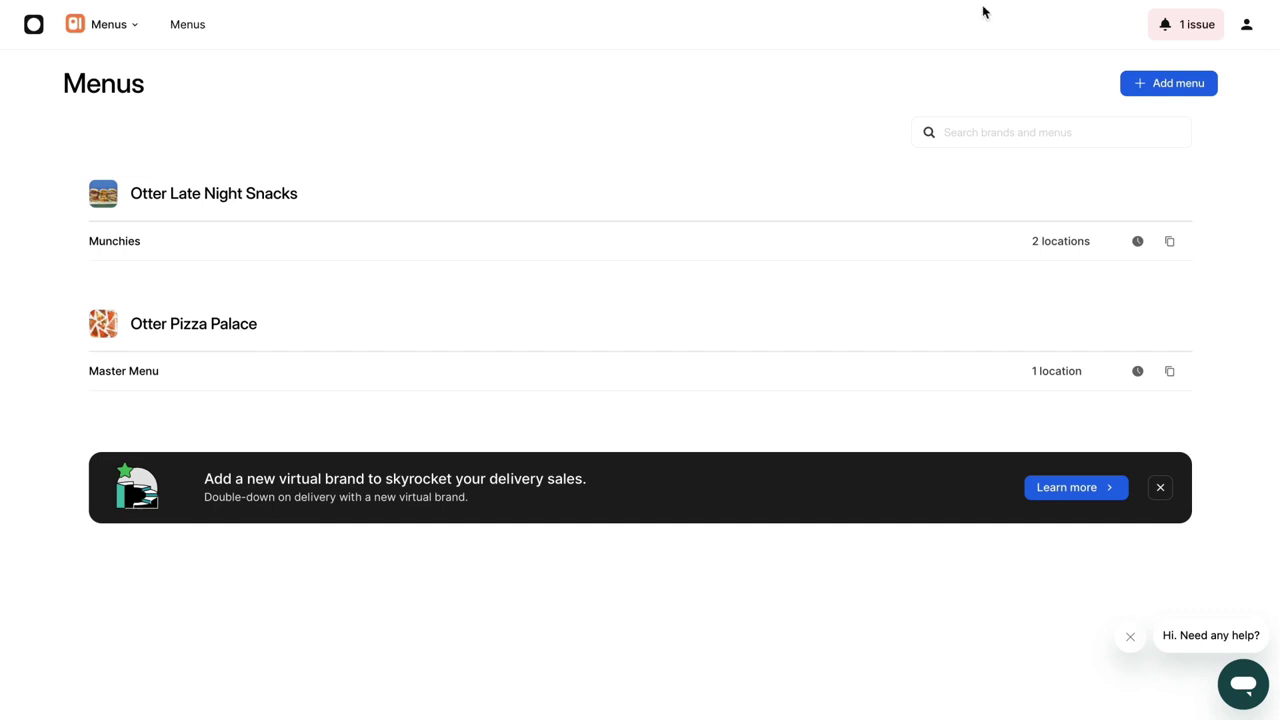
- Create a menu from scratch named "Menu lunch" for the Otter Pizza Palace brand, keeping the preselected locations
{"action": "left_click", "coordinate": [1157, 93]}
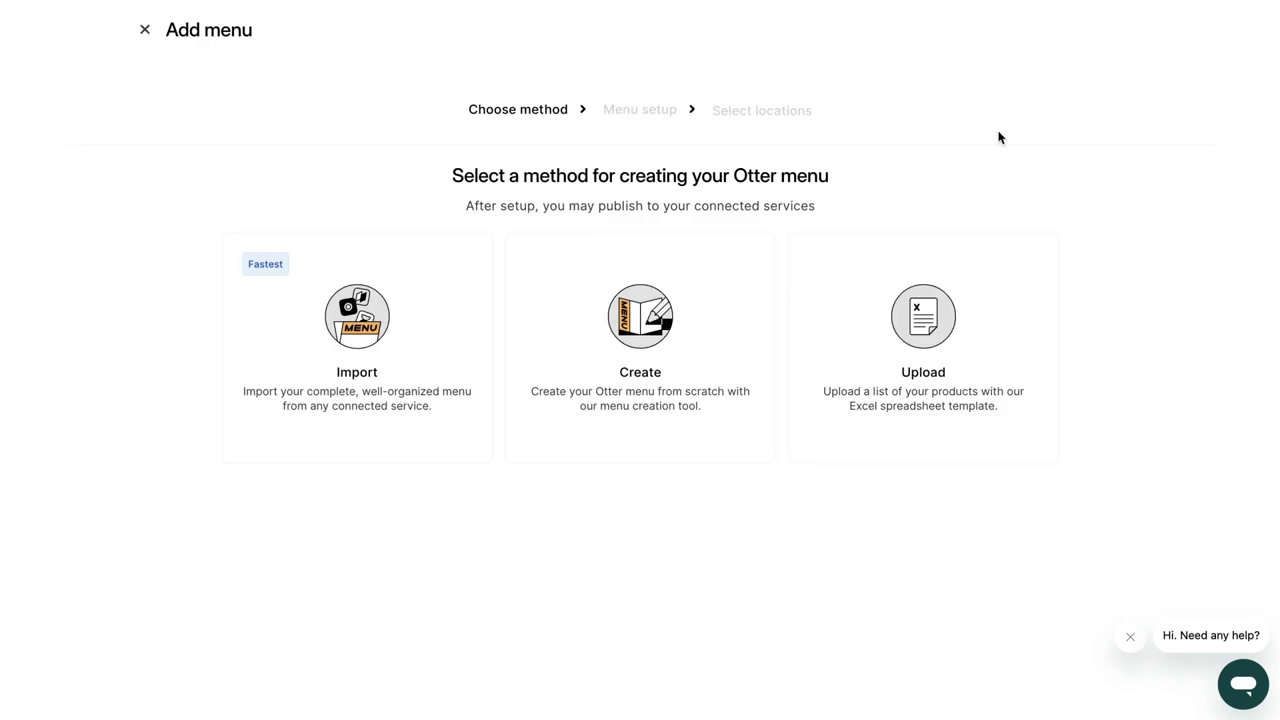
{"action": "left_click", "coordinate": [742, 328]}
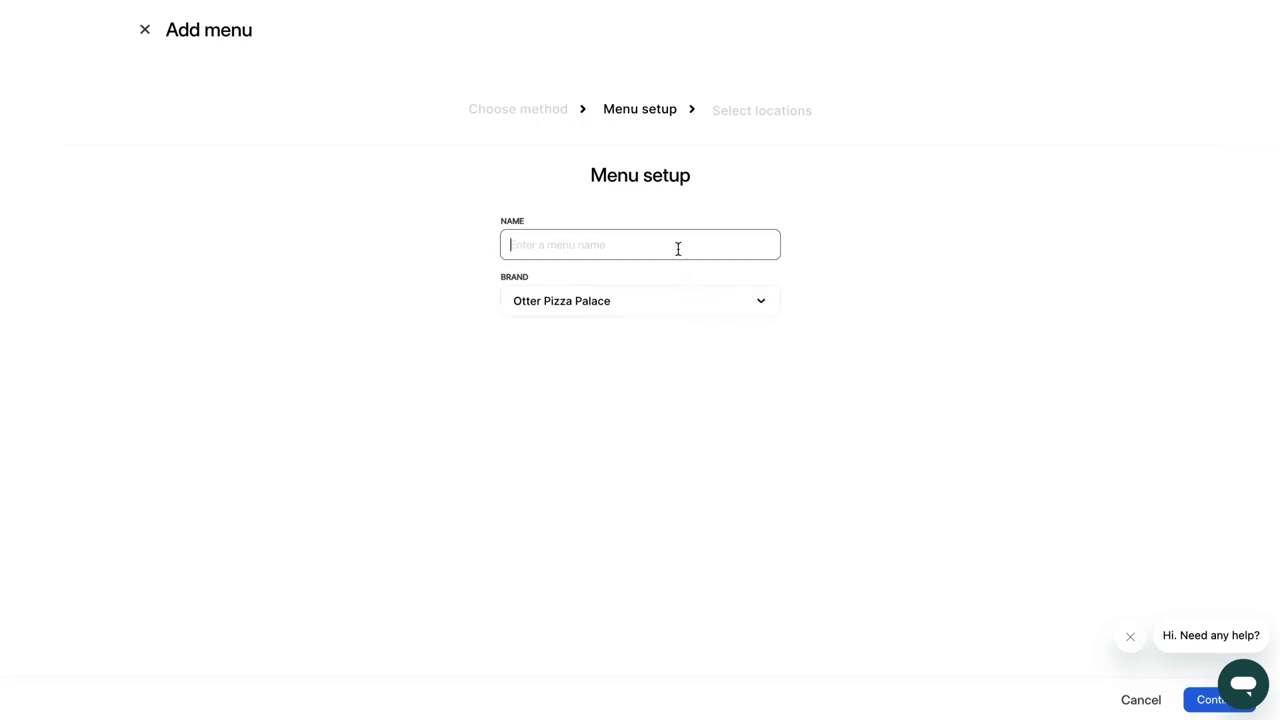
{"action": "type", "text": "Menu lunch"}
{"action": "left_click", "coordinate": [696, 319]}
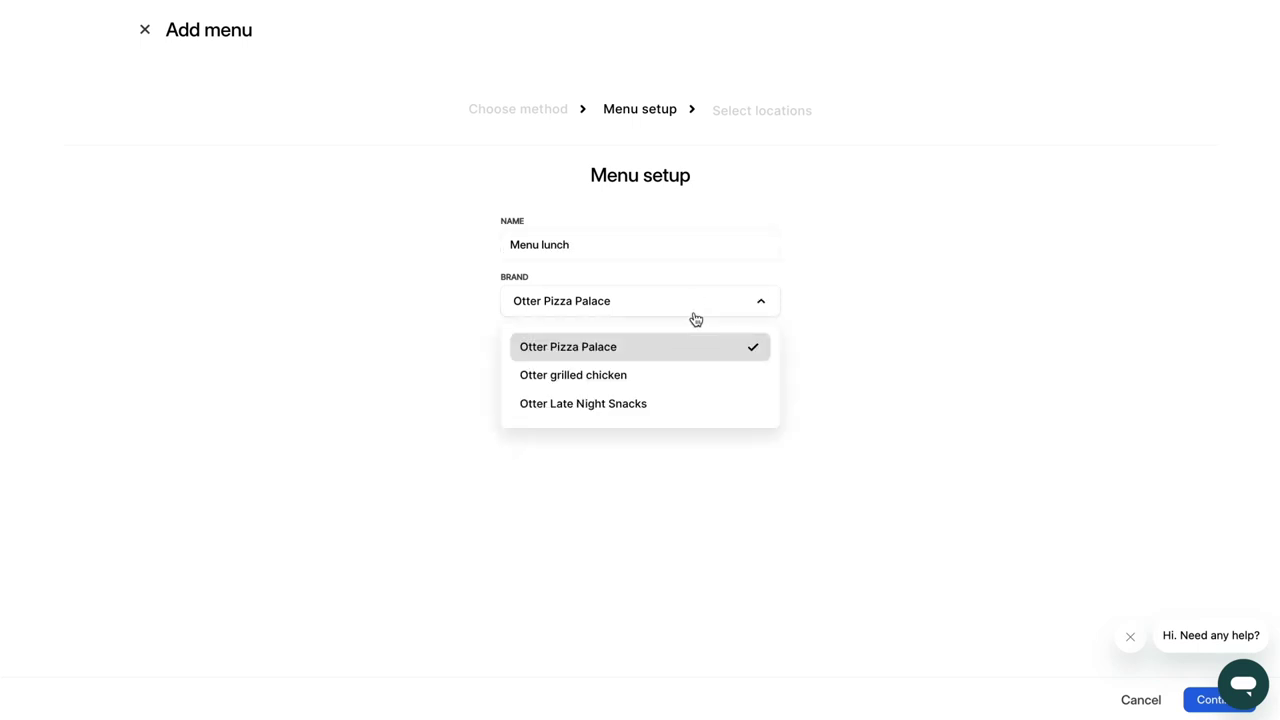
{"action": "left_click", "coordinate": [683, 346]}
{"action": "left_click", "coordinate": [1210, 697]}
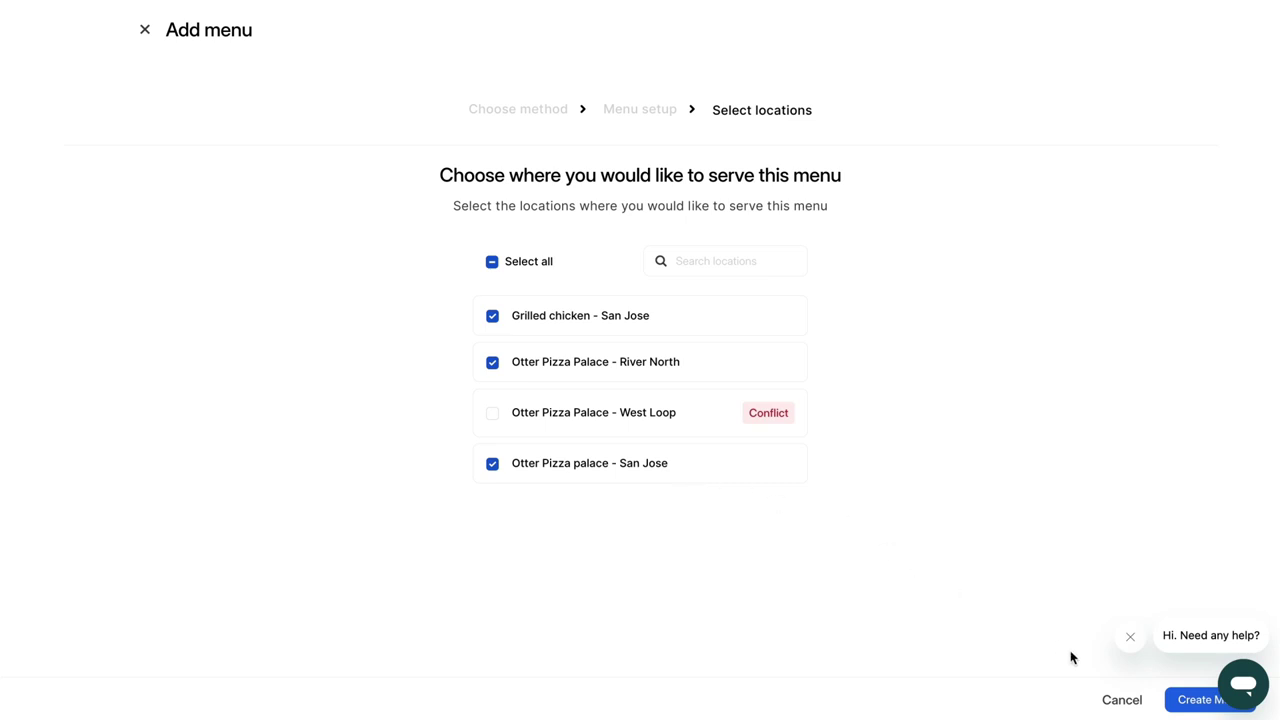
{"action": "left_click", "coordinate": [1193, 705]}
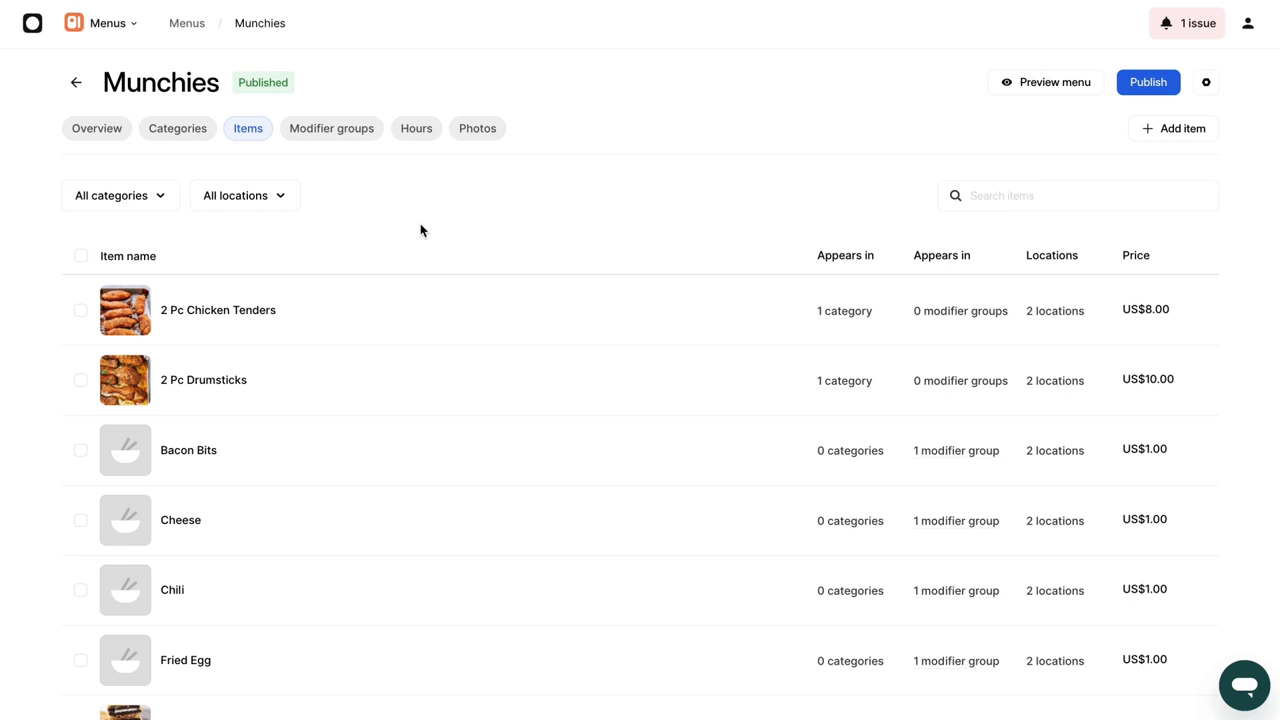
- Set the default price of the 2 Pc Chicken Tenders item in the Munchies menu to US$12.00
{"action": "left_click", "coordinate": [248, 318]}
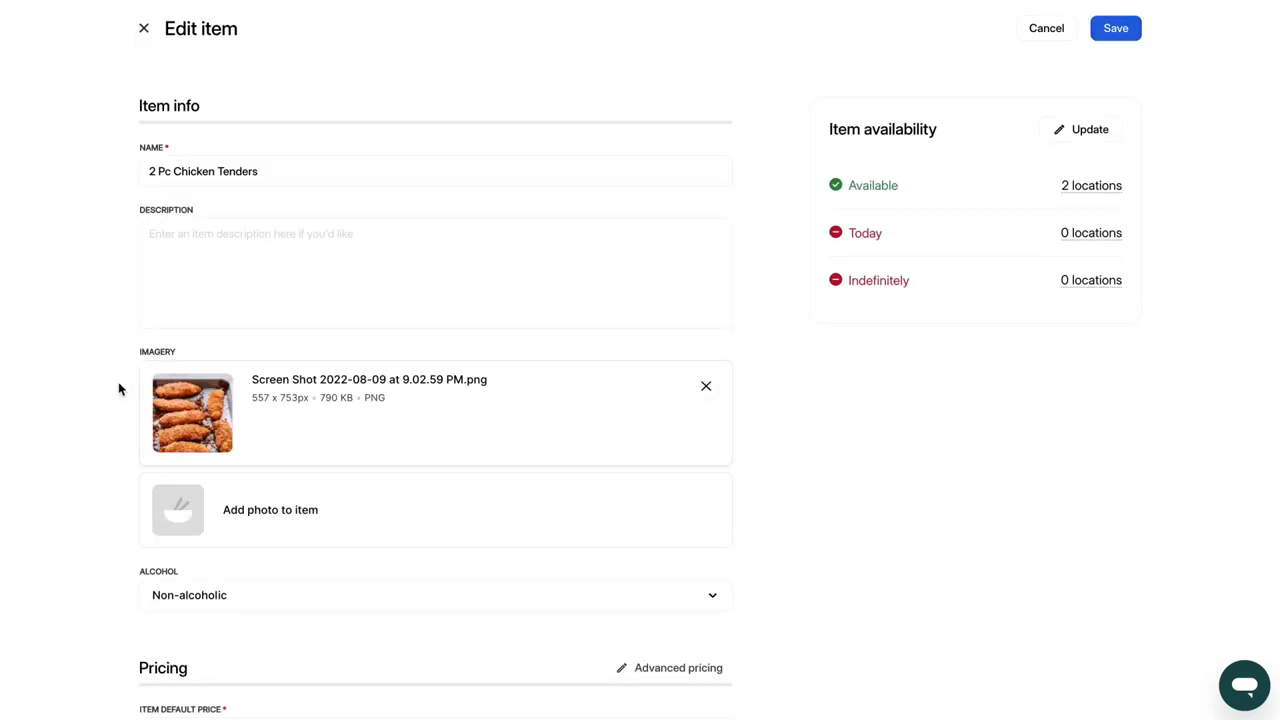
{"action": "scroll", "coordinate": [103, 393], "scroll_direction": "down", "scroll_amount": 3}
{"action": "left_click", "coordinate": [222, 441]}
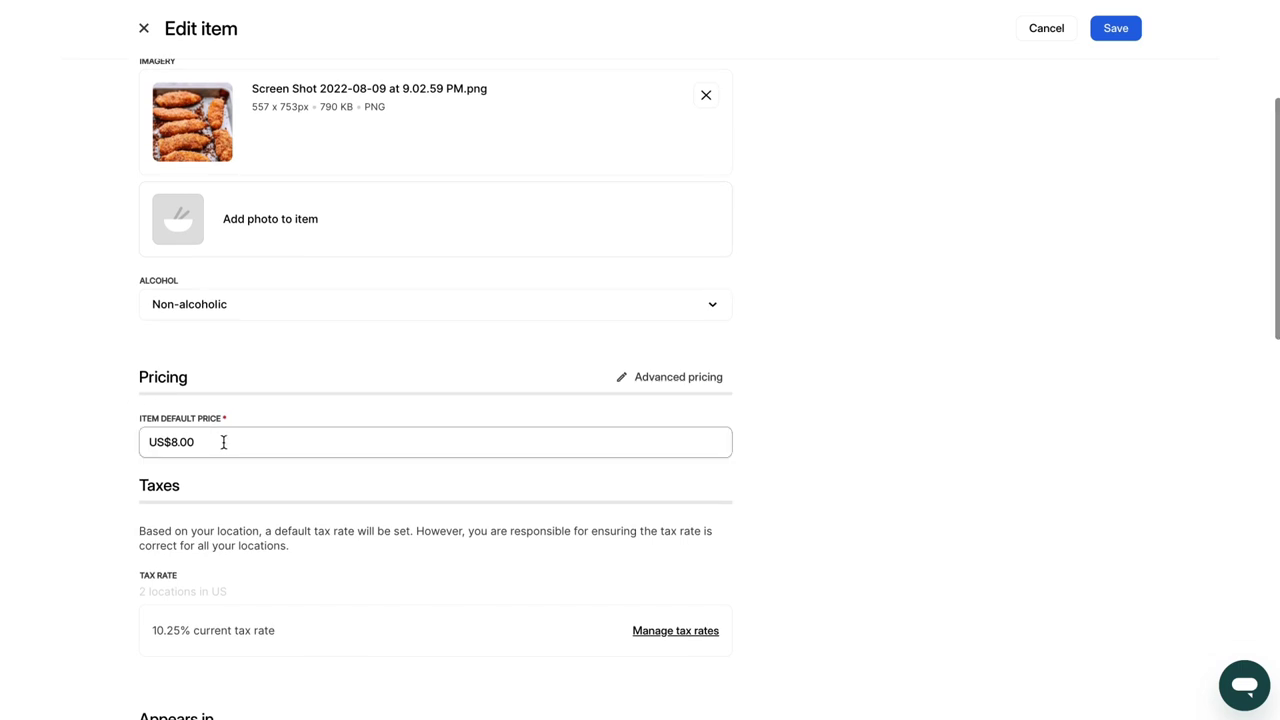
{"action": "double_click", "coordinate": [222, 444]}
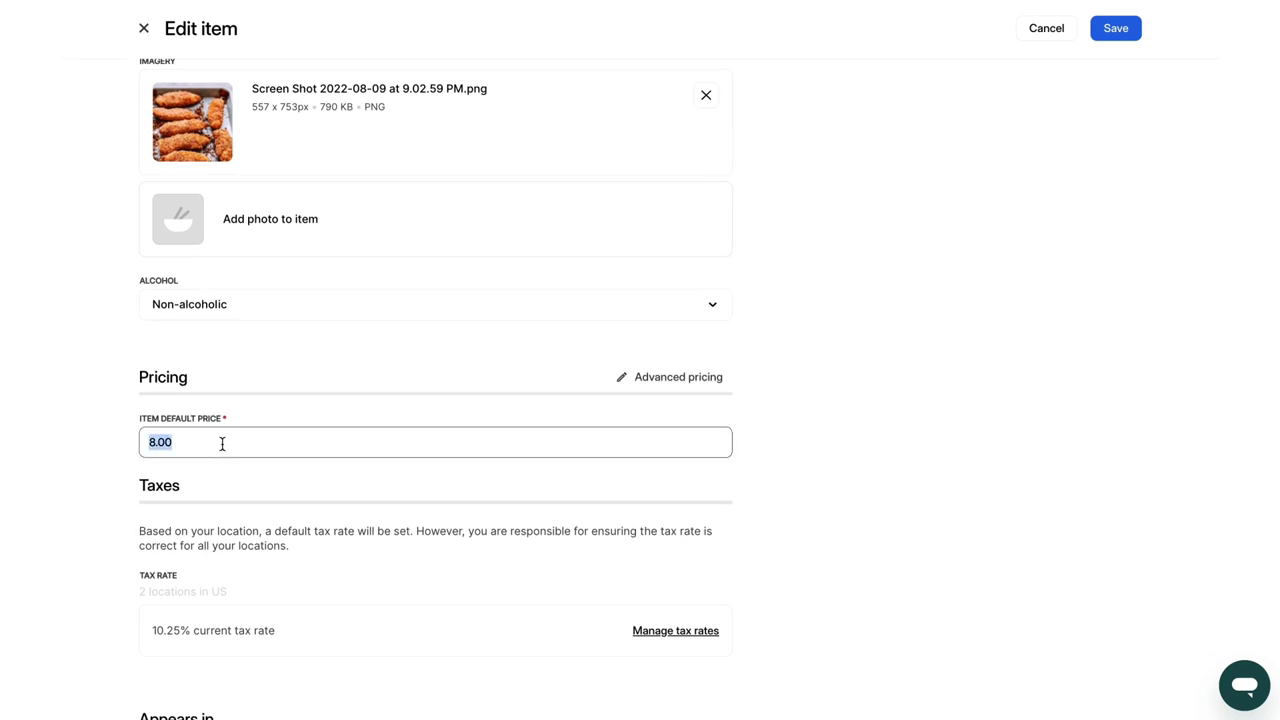
{"action": "type", "text": "12"}
{"action": "left_click", "coordinate": [473, 368]}
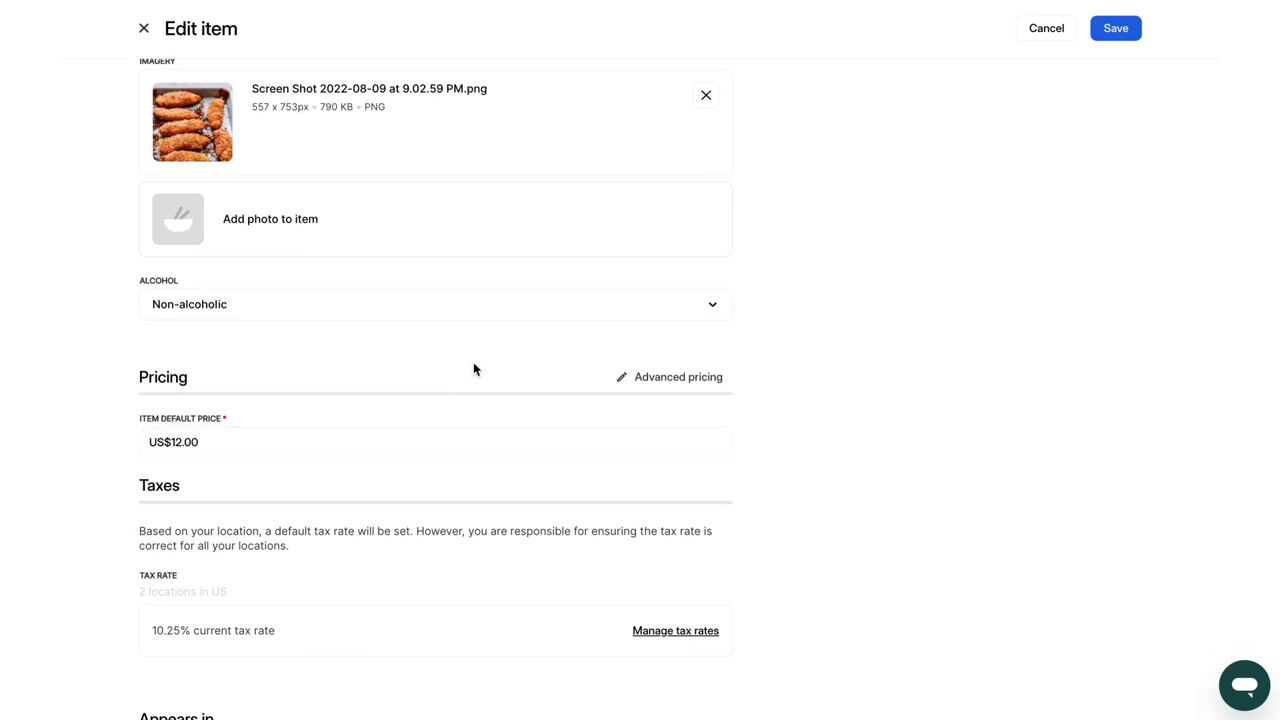
- In the item's advanced pricing, set the price for the Otter Late Night Snacks location to US$15.00
{"action": "left_click", "coordinate": [684, 380]}
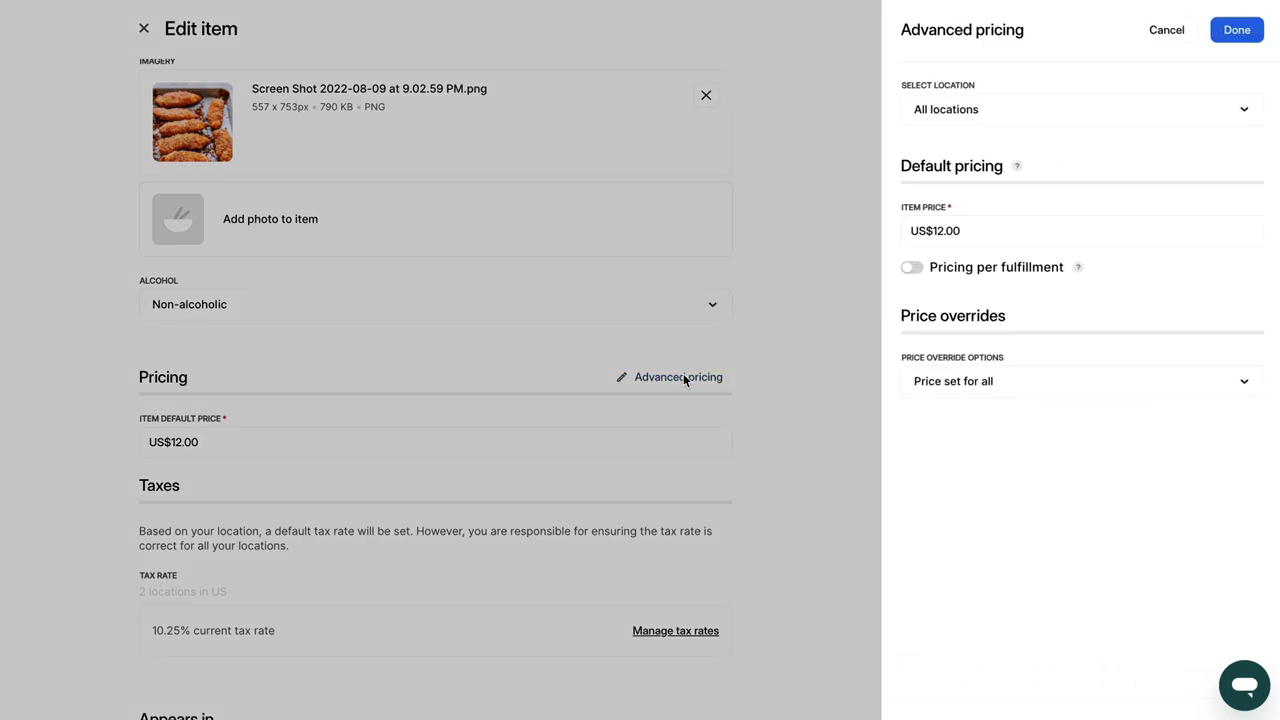
{"action": "left_click", "coordinate": [1007, 125]}
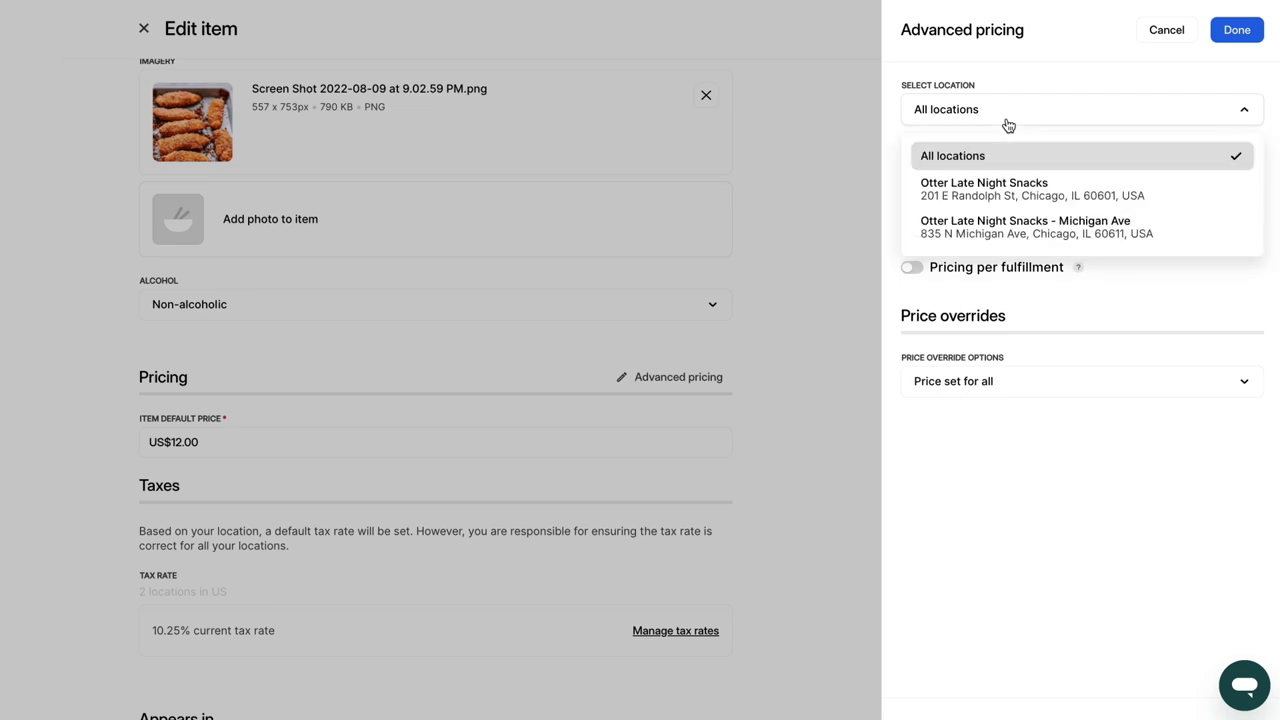
{"action": "left_click", "coordinate": [1034, 194]}
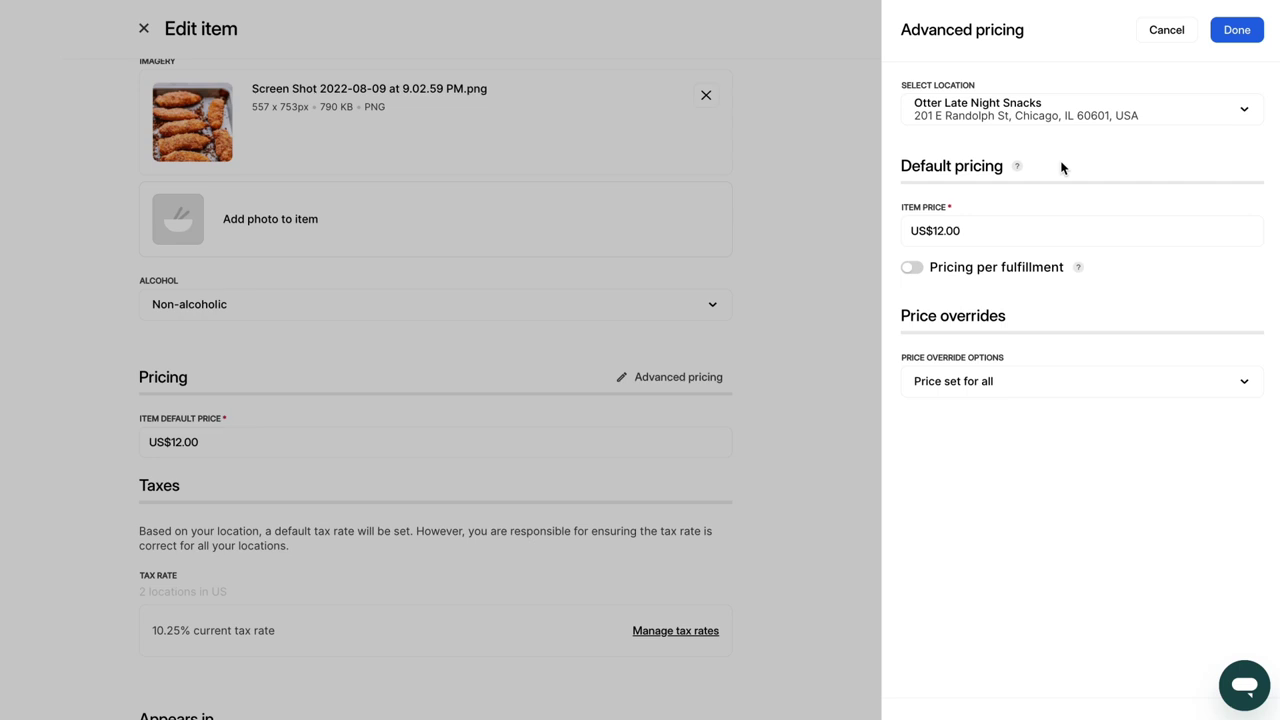
{"action": "left_click", "coordinate": [986, 223]}
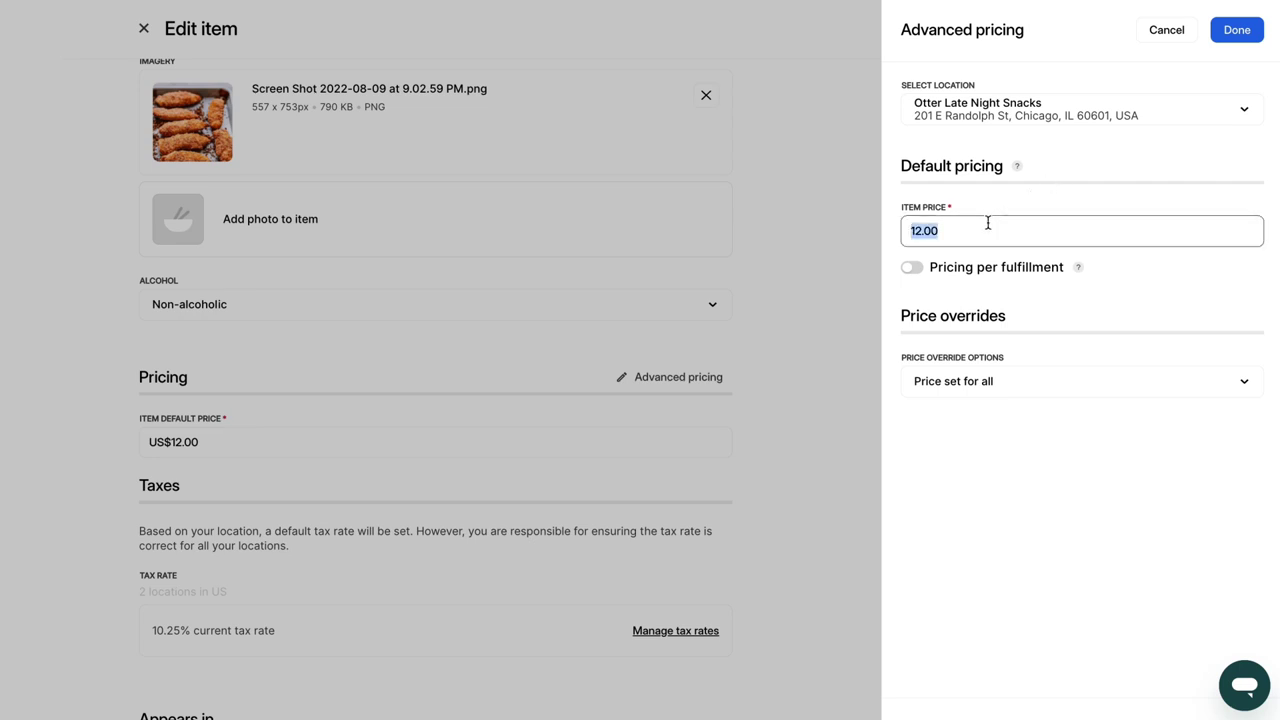
{"action": "type", "text": "15"}
{"action": "left_click", "coordinate": [1006, 203]}
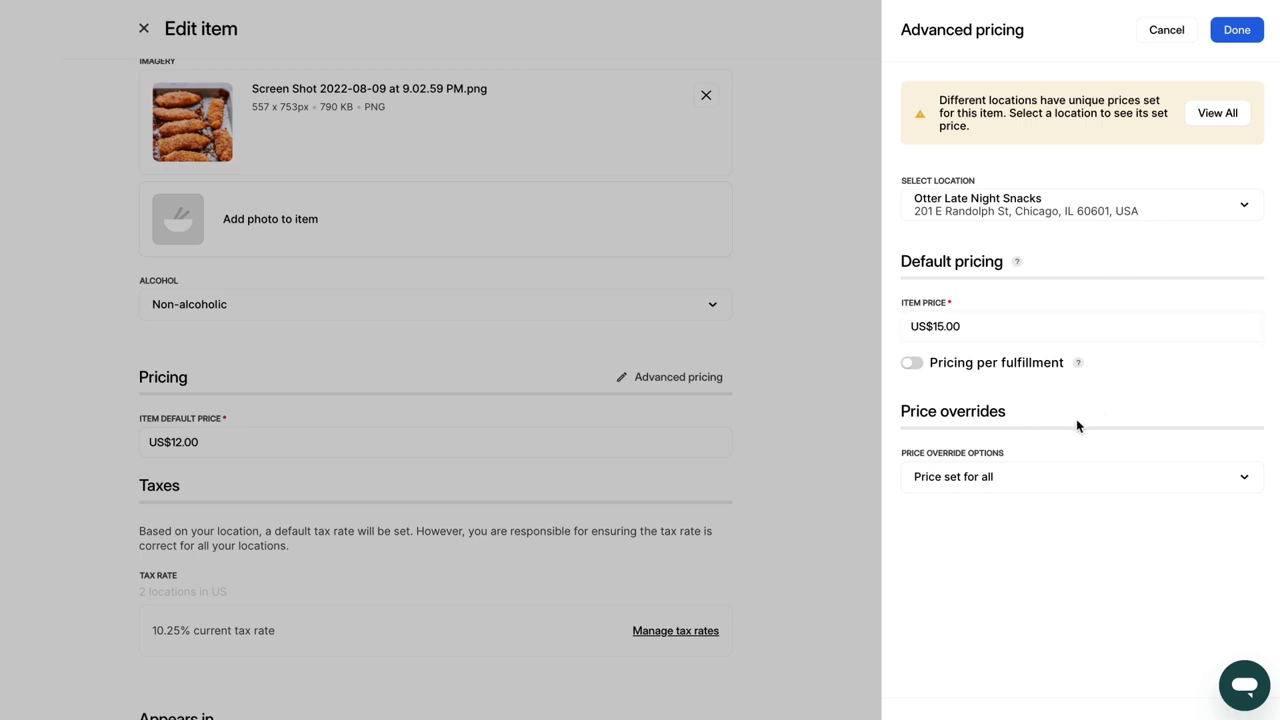
- Override the location's price per channel, with 12 US dollars for Direct Orders and 8 for Demo Delivery Service
{"action": "left_click", "coordinate": [1047, 487]}
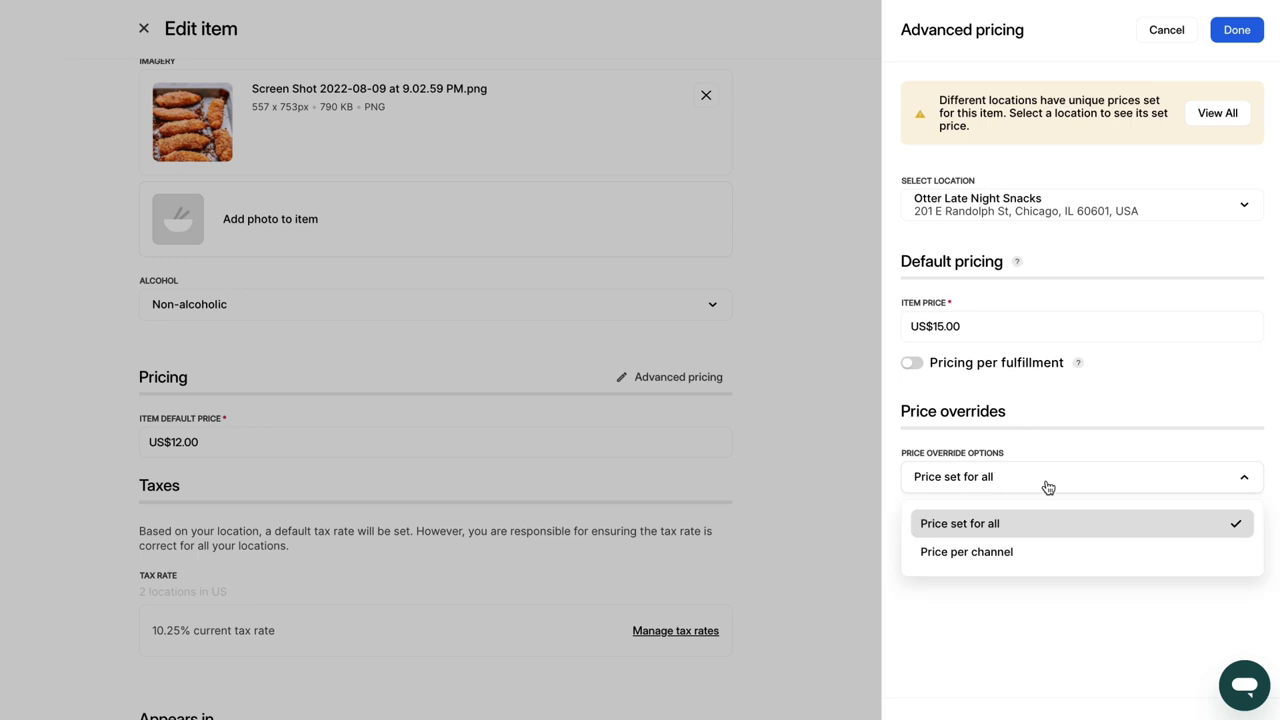
{"action": "left_click", "coordinate": [1024, 562]}
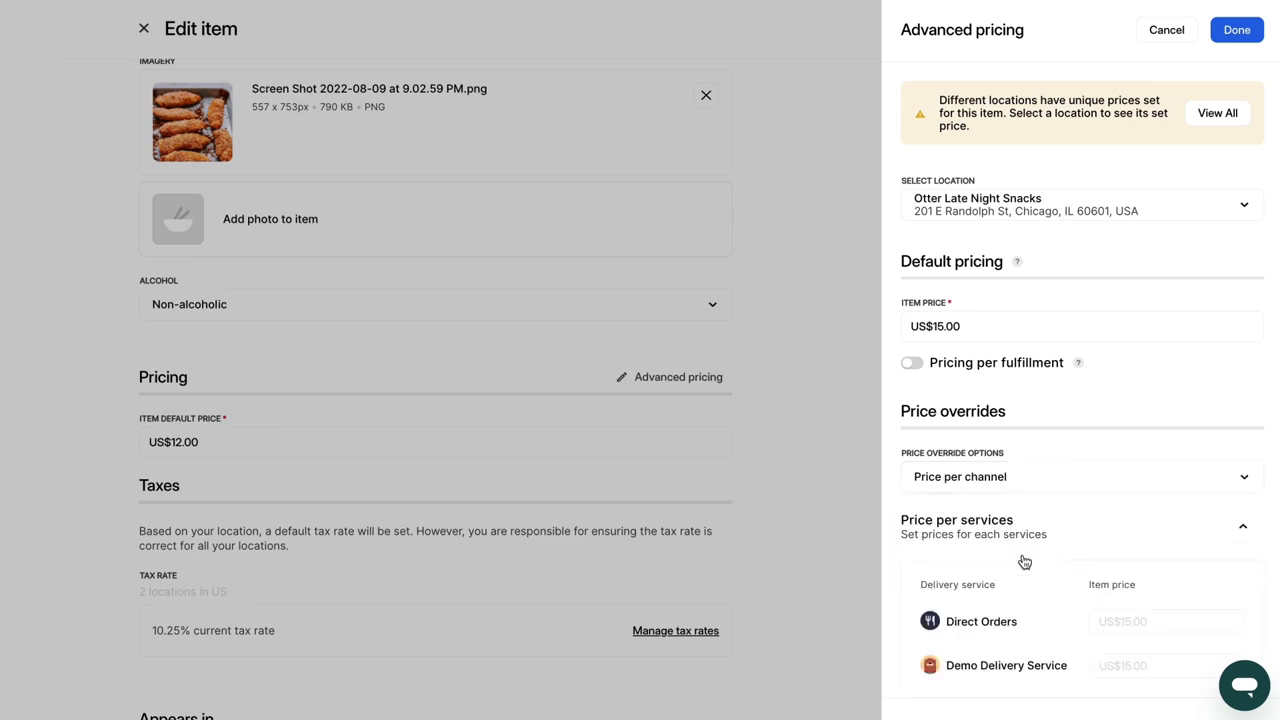
{"action": "left_click", "coordinate": [1118, 619]}
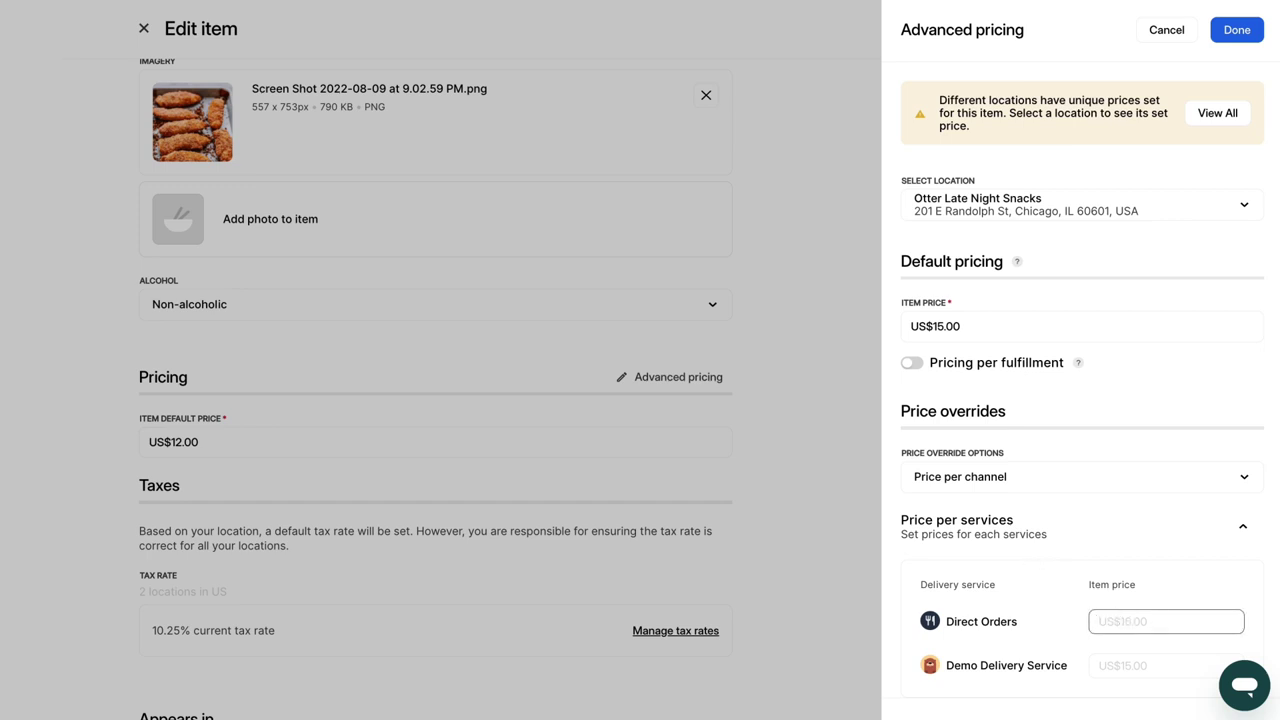
{"action": "type", "text": "12"}
{"action": "left_click", "coordinate": [1155, 663]}
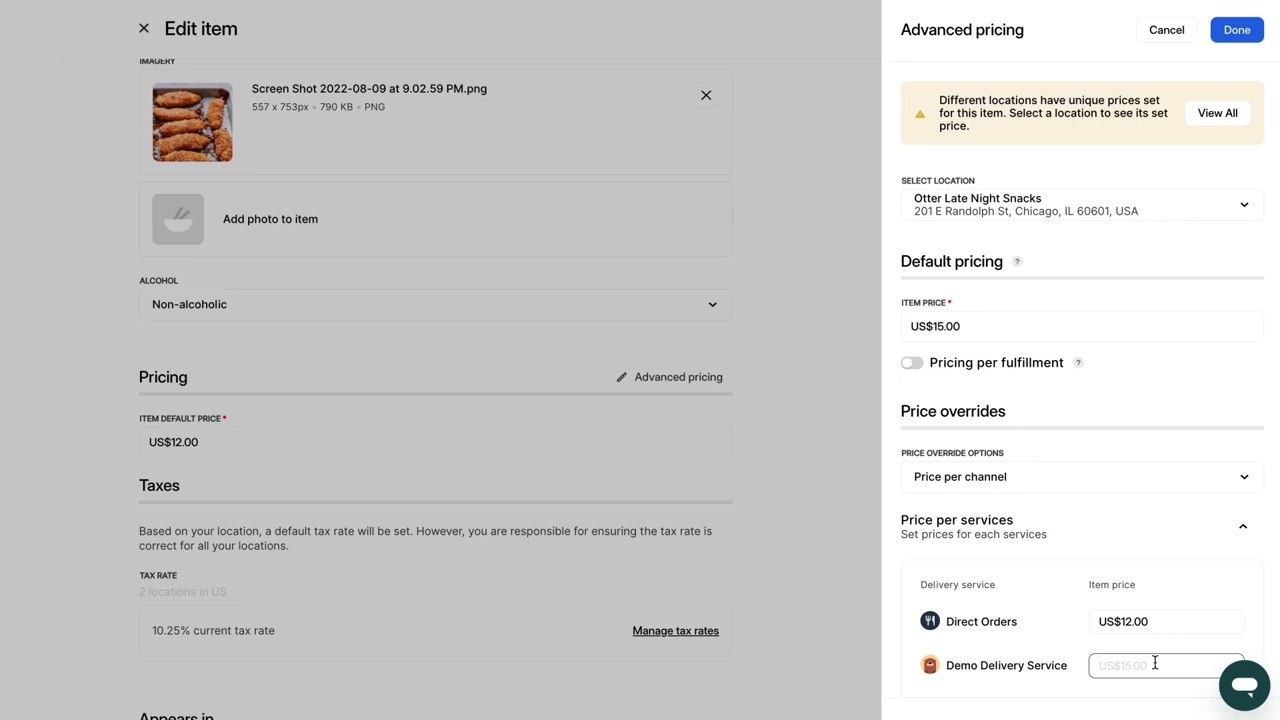
{"action": "type", "text": "8"}
{"action": "left_click", "coordinate": [1159, 553]}
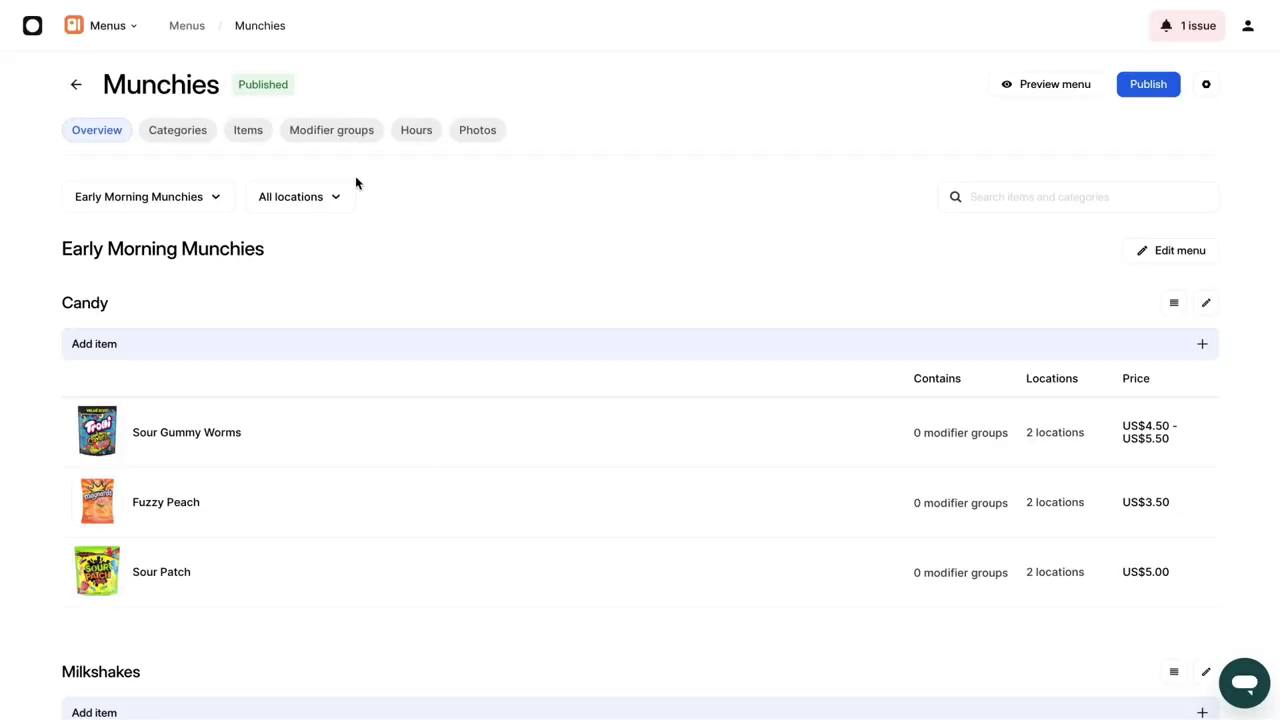
- Review the Candy category's name, items, menus and assigned locations in the Munchies menu, then close it without editing
{"action": "left_click", "coordinate": [185, 138]}
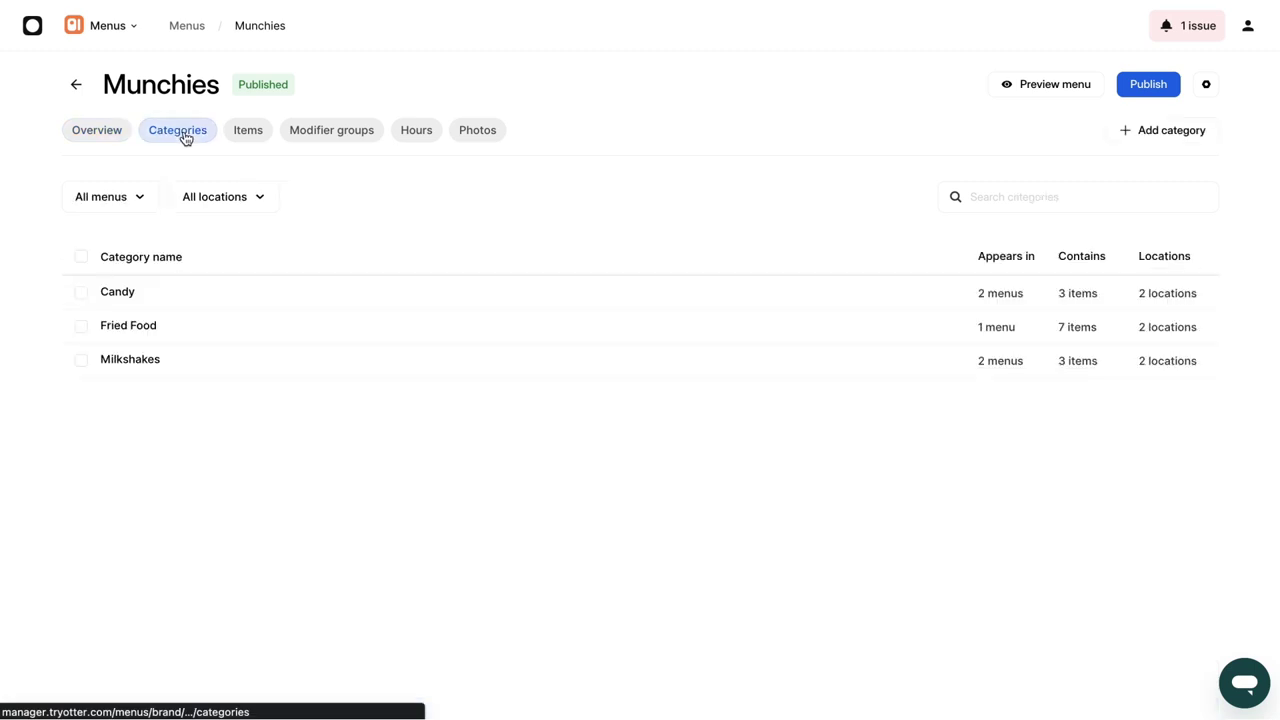
{"action": "left_click", "coordinate": [180, 300]}
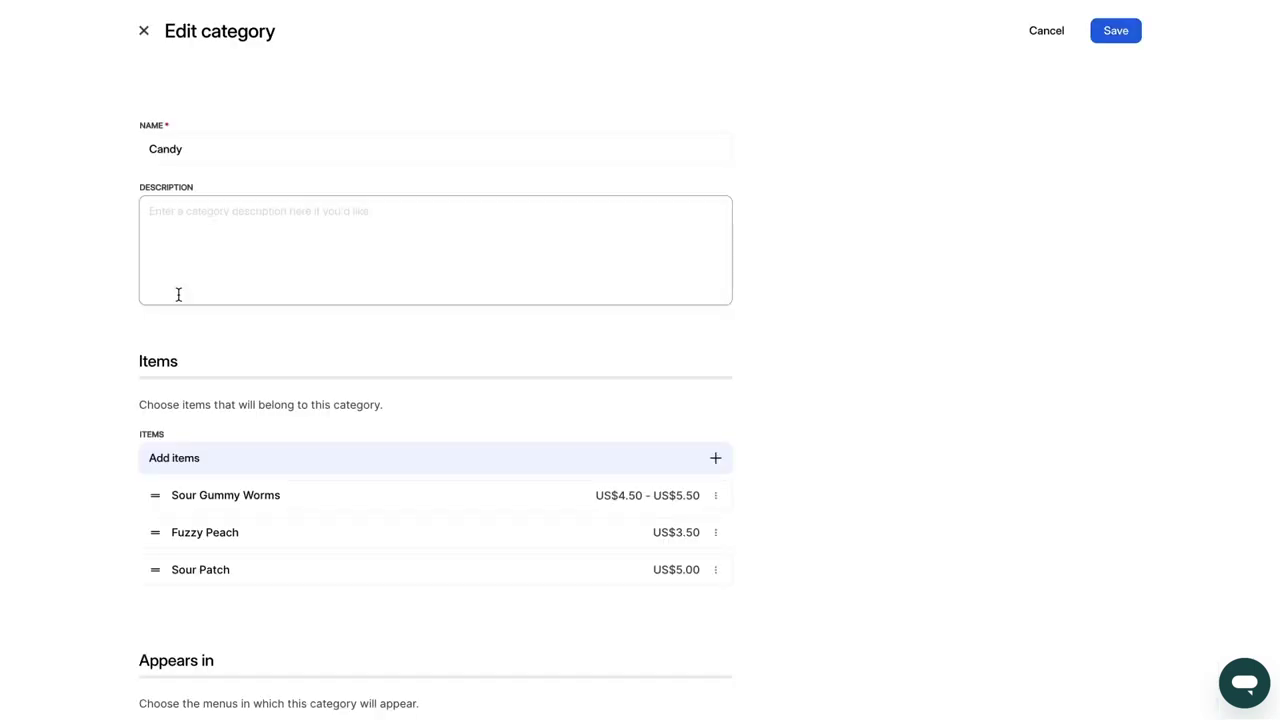
{"action": "left_click", "coordinate": [206, 152]}
{"action": "scroll", "coordinate": [197, 277], "scroll_direction": "down", "scroll_amount": 1}
{"action": "scroll", "coordinate": [220, 409], "scroll_direction": "down", "scroll_amount": 1}
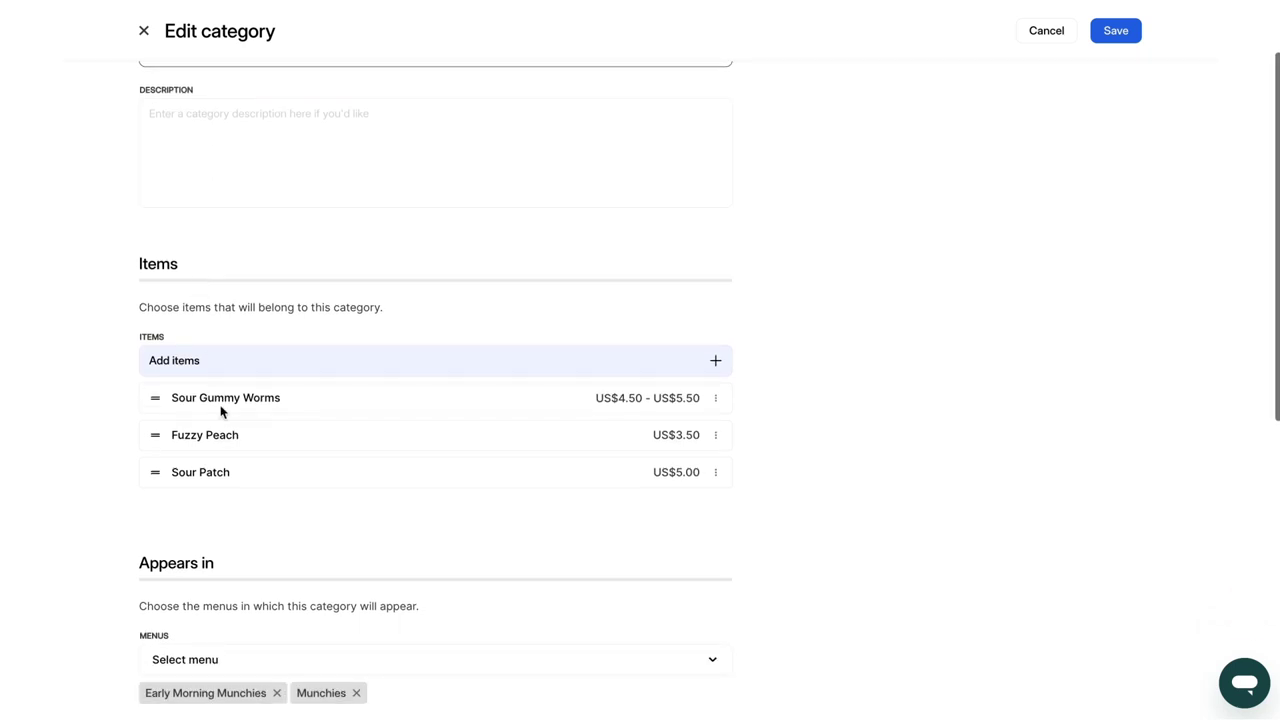
{"action": "scroll", "coordinate": [217, 469], "scroll_direction": "down", "scroll_amount": 1}
{"action": "scroll", "coordinate": [217, 469], "scroll_direction": "down", "scroll_amount": 1}
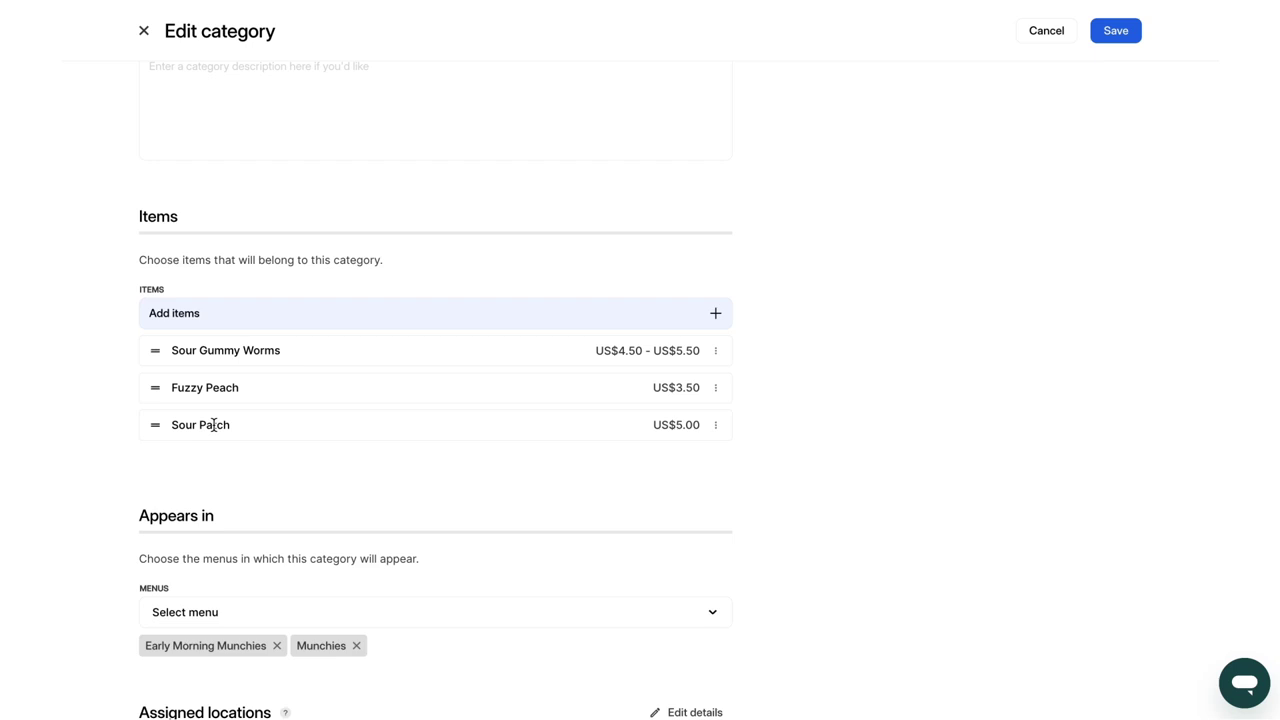
{"action": "scroll", "coordinate": [214, 424], "scroll_direction": "down", "scroll_amount": 3}
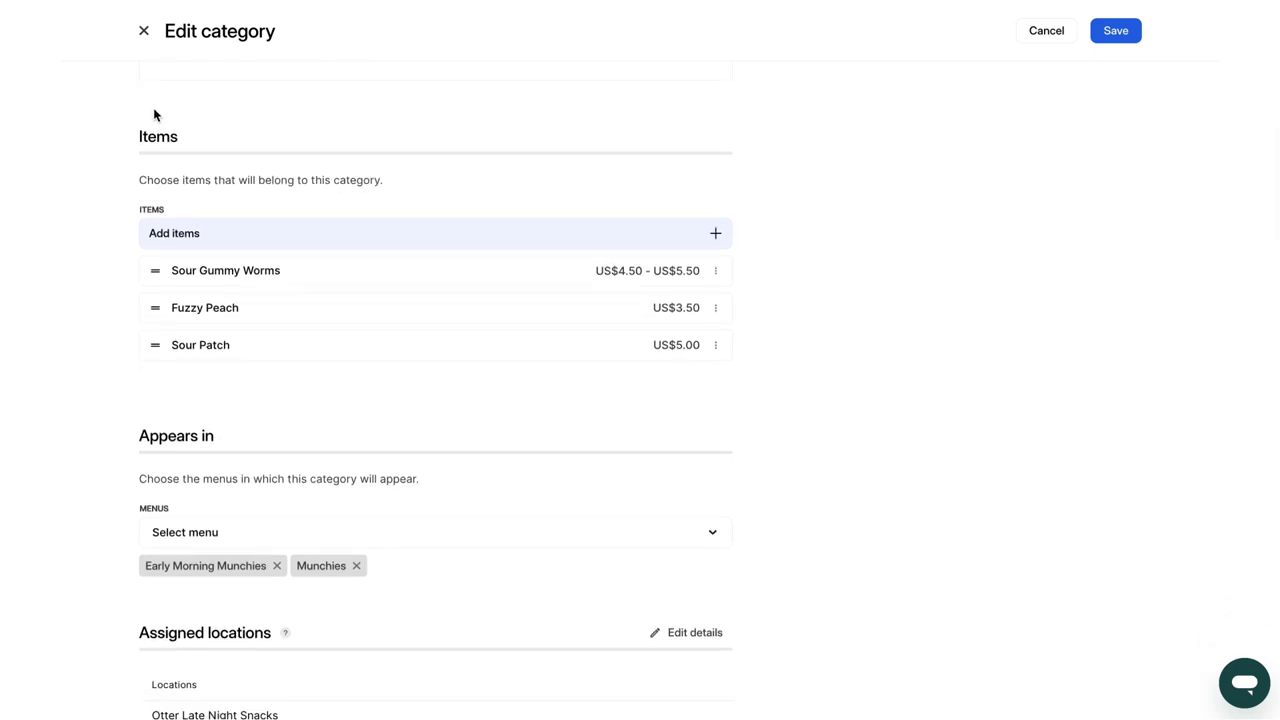
{"action": "left_click", "coordinate": [144, 33]}
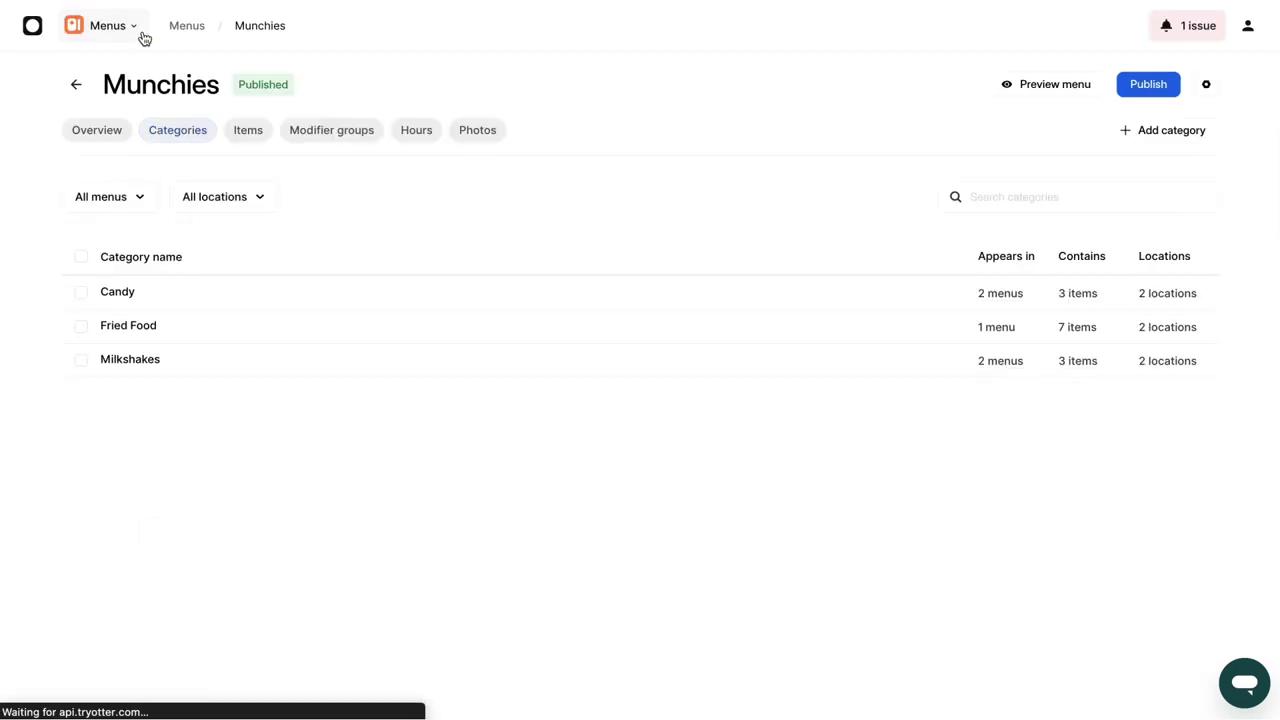
- Review the 2 Pc Chicken Tenders item's info, imagery and alcohol options in the Munchies menu, and close it without editing
{"action": "left_click", "coordinate": [245, 137]}
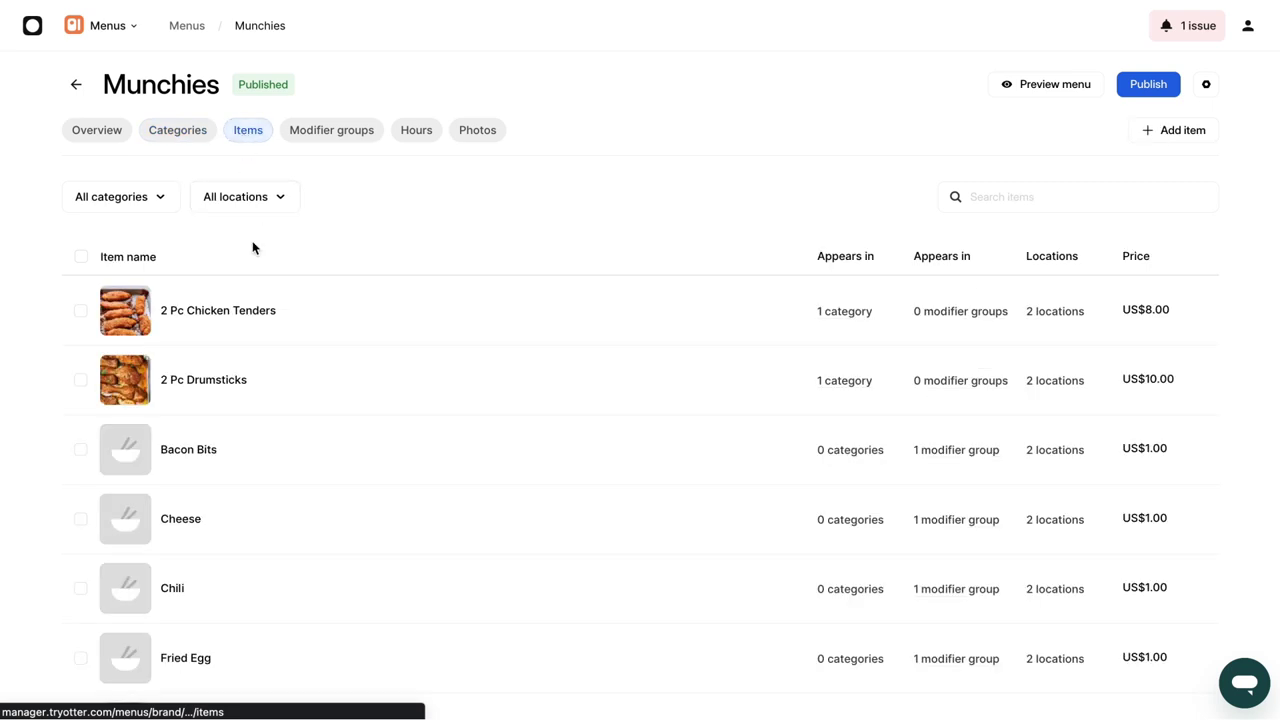
{"action": "left_click", "coordinate": [237, 312]}
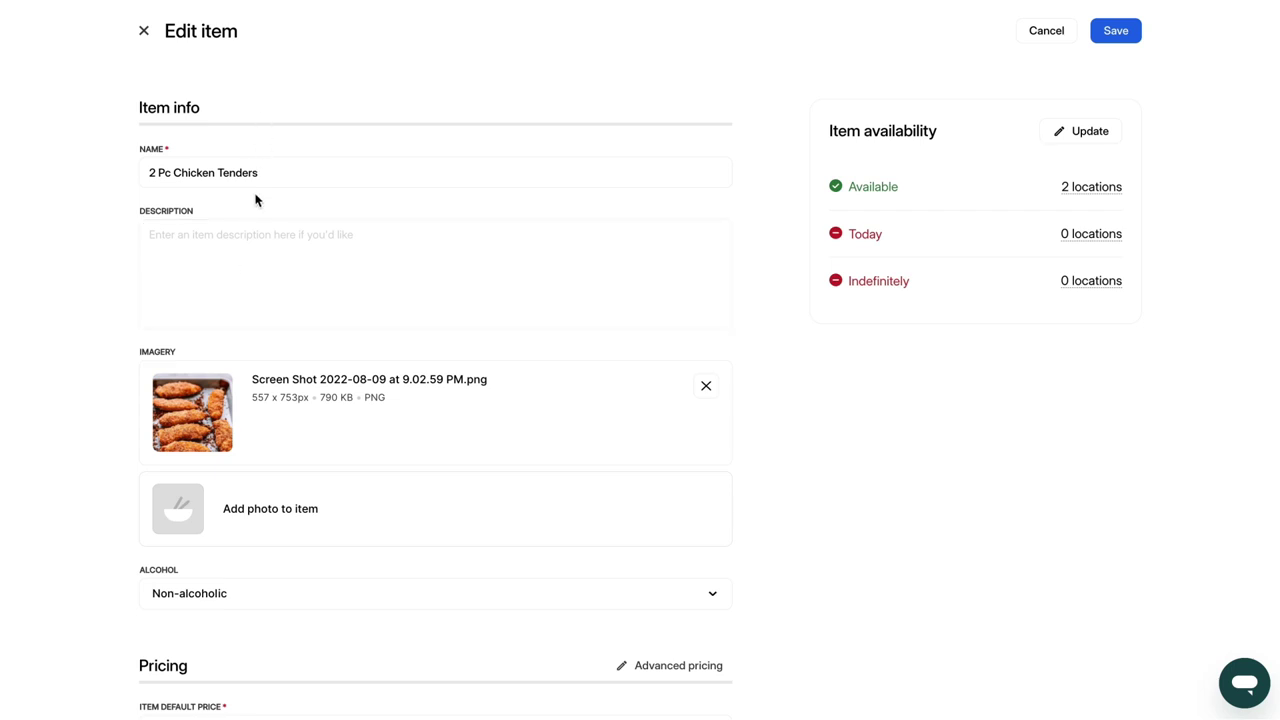
{"action": "scroll", "coordinate": [276, 266], "scroll_direction": "down", "scroll_amount": 1}
{"action": "scroll", "coordinate": [277, 271], "scroll_direction": "down", "scroll_amount": 2}
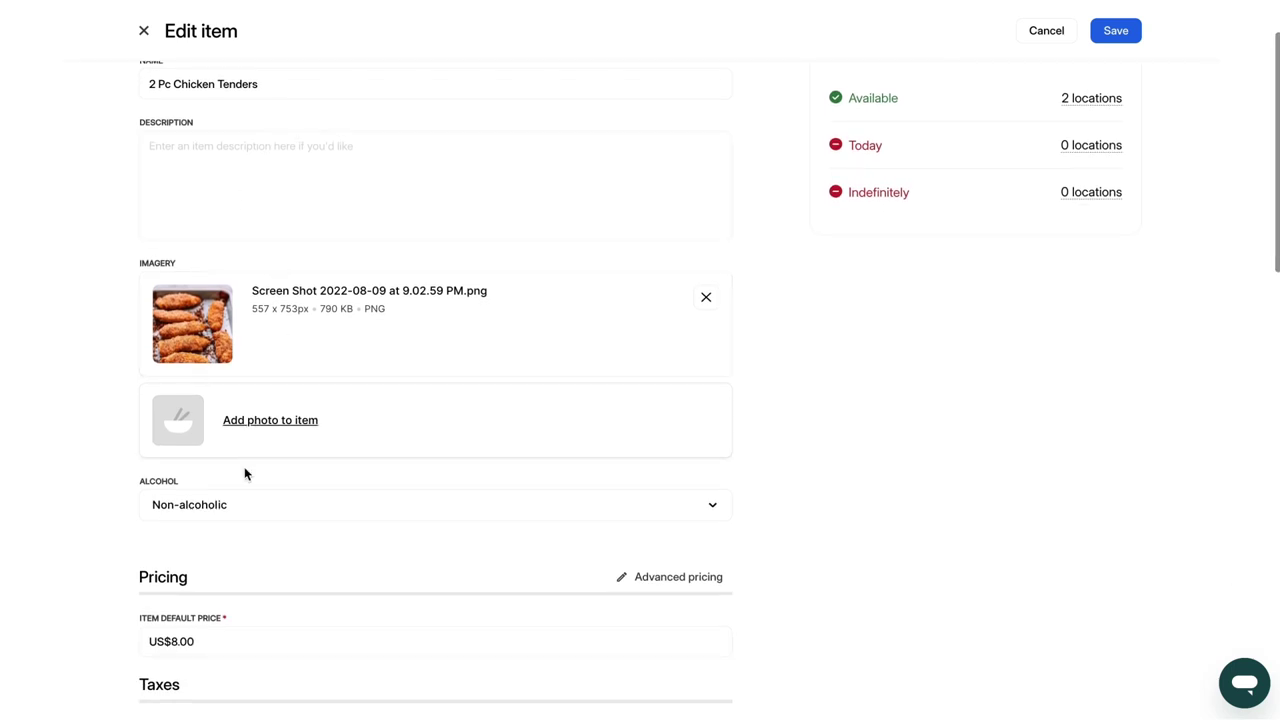
{"action": "left_click", "coordinate": [232, 503]}
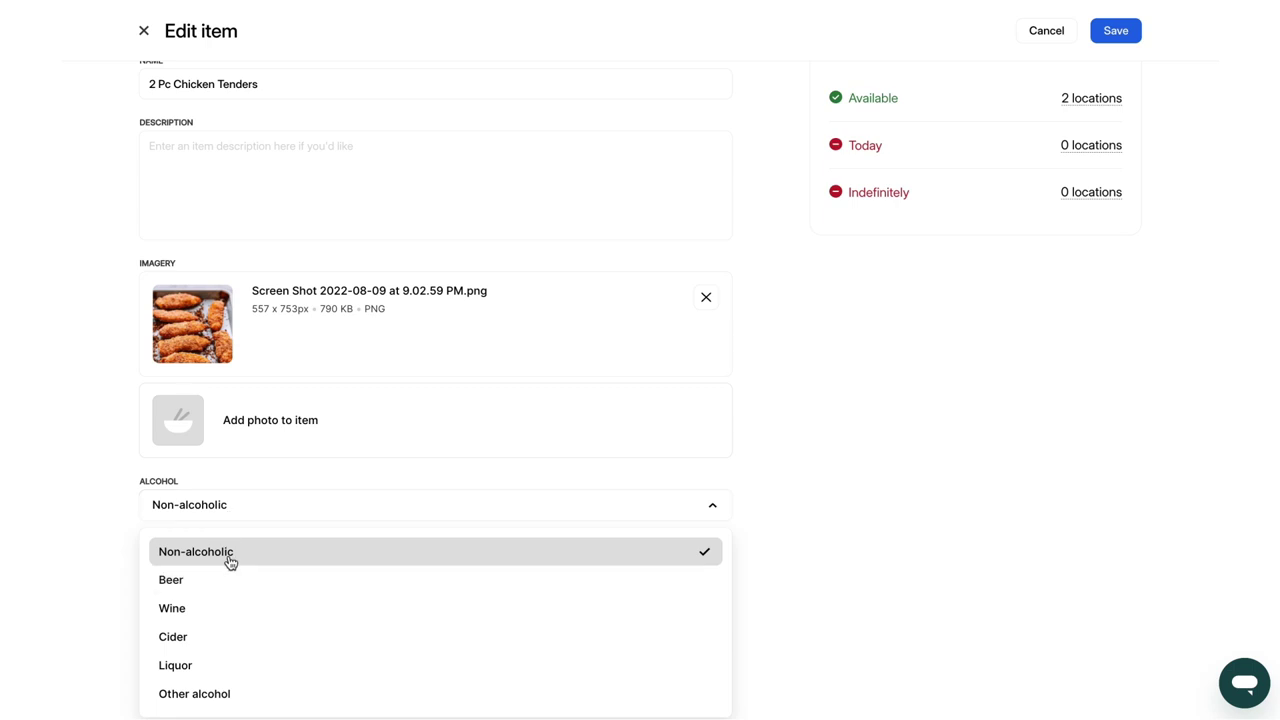
{"action": "left_click", "coordinate": [67, 528]}
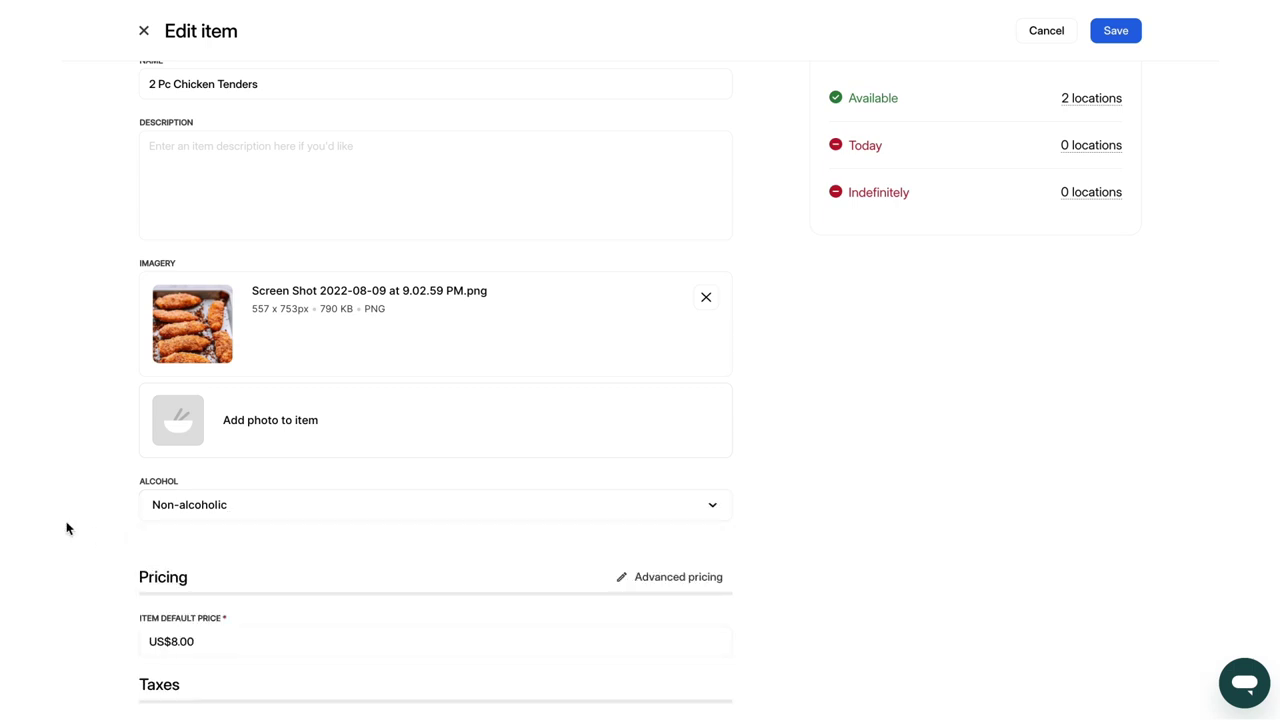
{"action": "scroll", "coordinate": [108, 222], "scroll_direction": "up", "scroll_amount": 2}
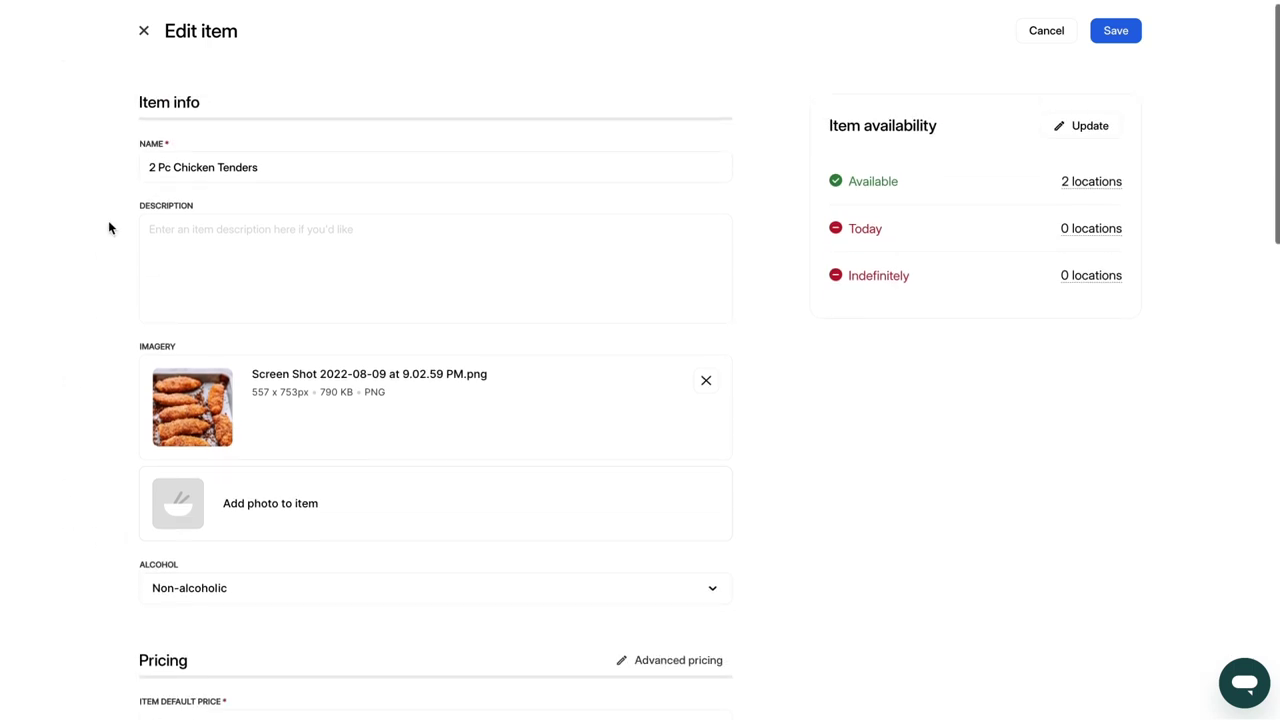
{"action": "left_click", "coordinate": [144, 33]}
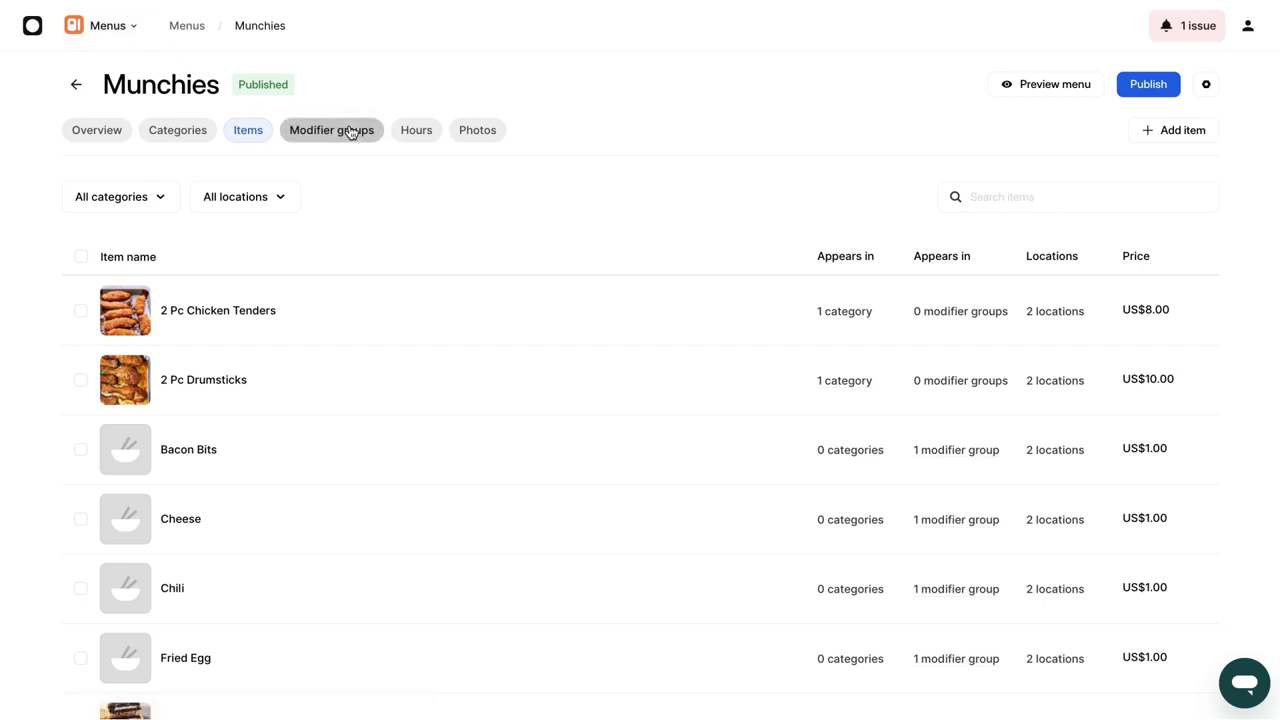
- Review the Milkshake Extras modifier group's name, description, selection rules, limits and options, and close it without editing
{"action": "left_click", "coordinate": [350, 132]}
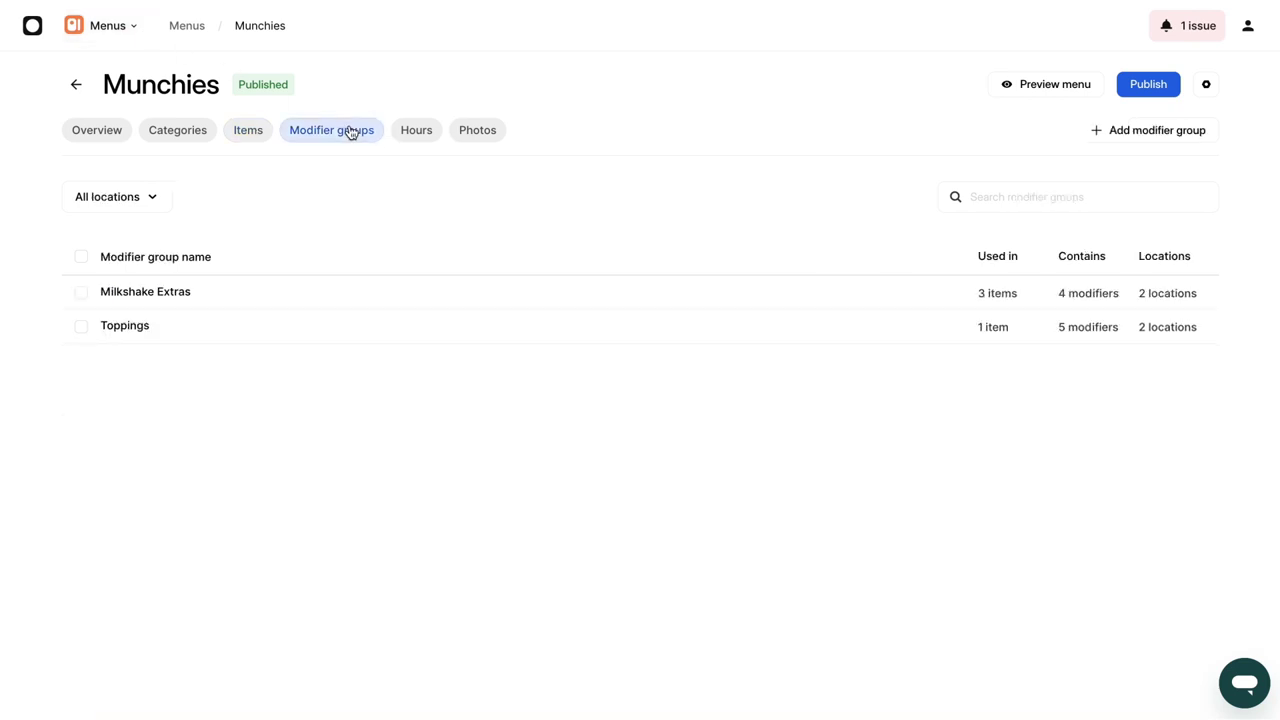
{"action": "left_click", "coordinate": [310, 299]}
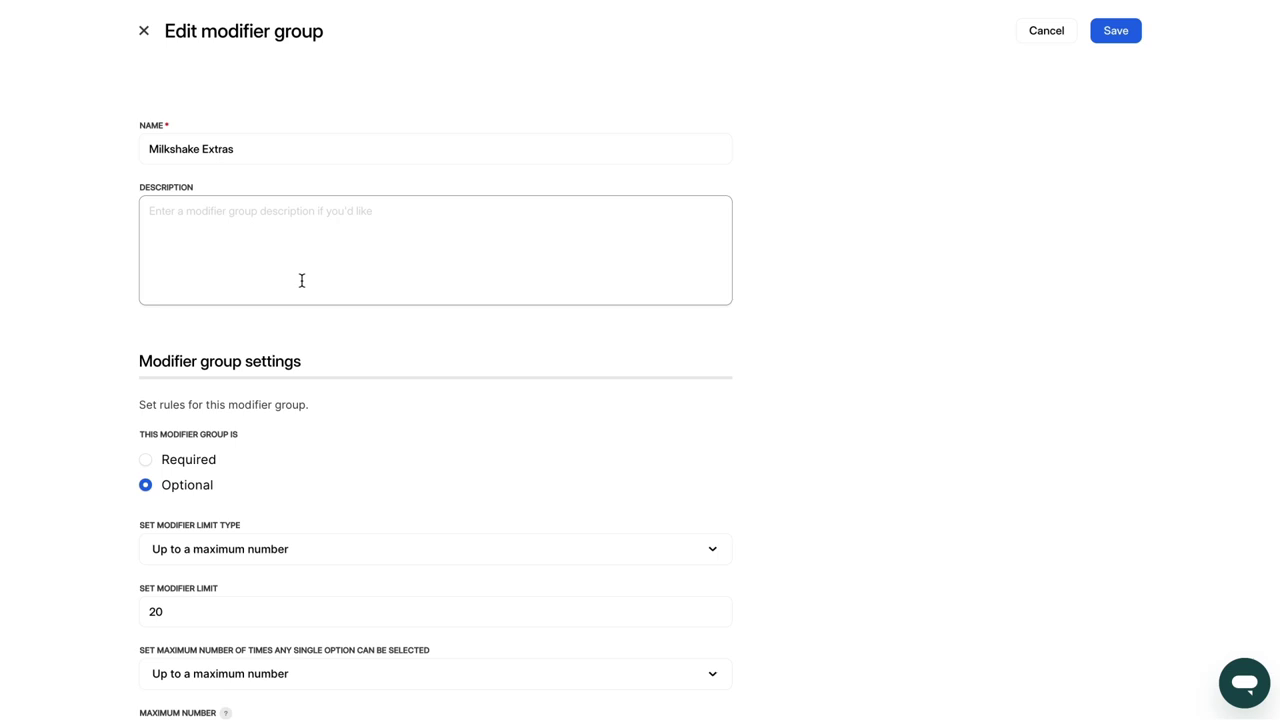
{"action": "left_click", "coordinate": [283, 149]}
{"action": "left_click", "coordinate": [283, 225]}
{"action": "scroll", "coordinate": [305, 283], "scroll_direction": "down", "scroll_amount": 1}
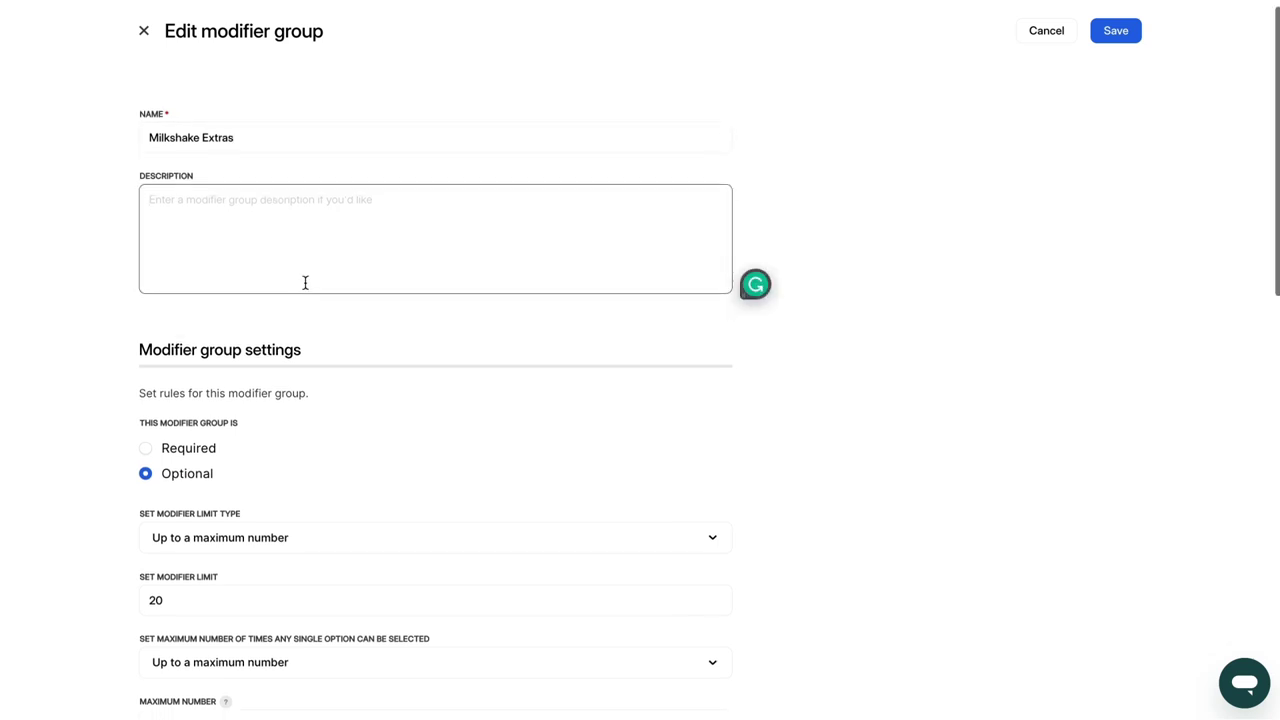
{"action": "scroll", "coordinate": [305, 283], "scroll_direction": "down", "scroll_amount": 3}
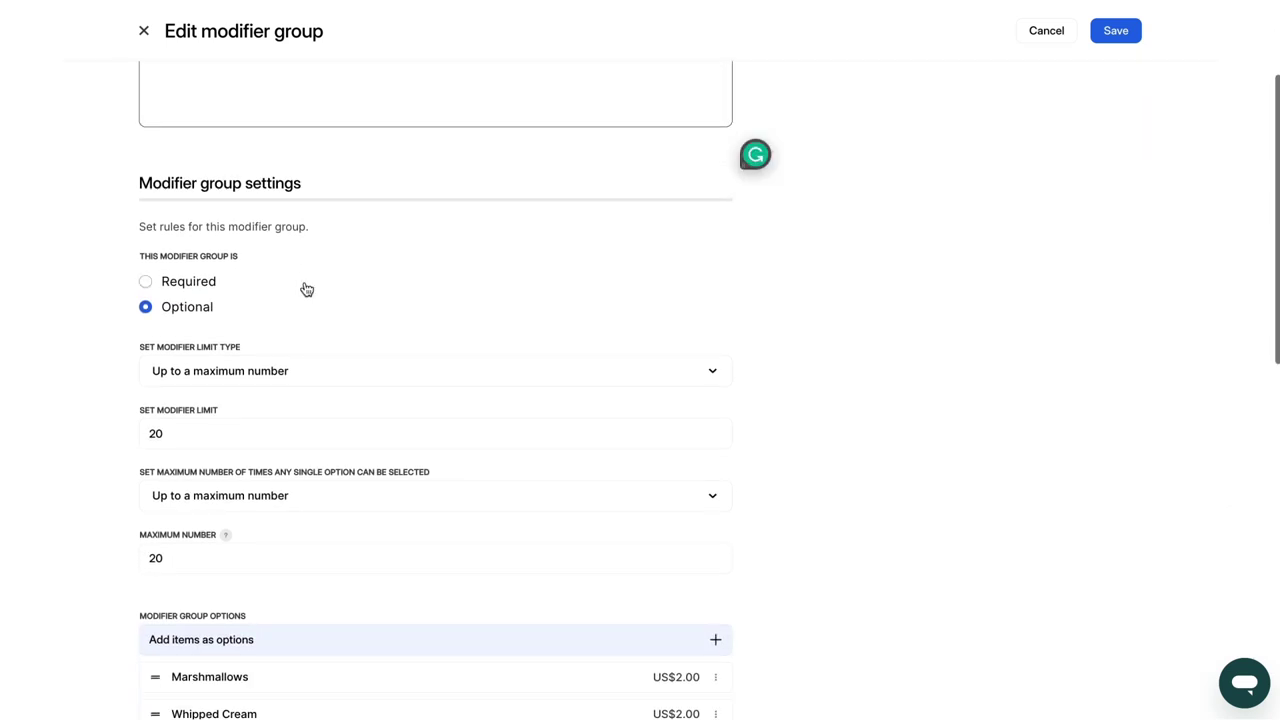
{"action": "scroll", "coordinate": [306, 289], "scroll_direction": "down", "scroll_amount": 1}
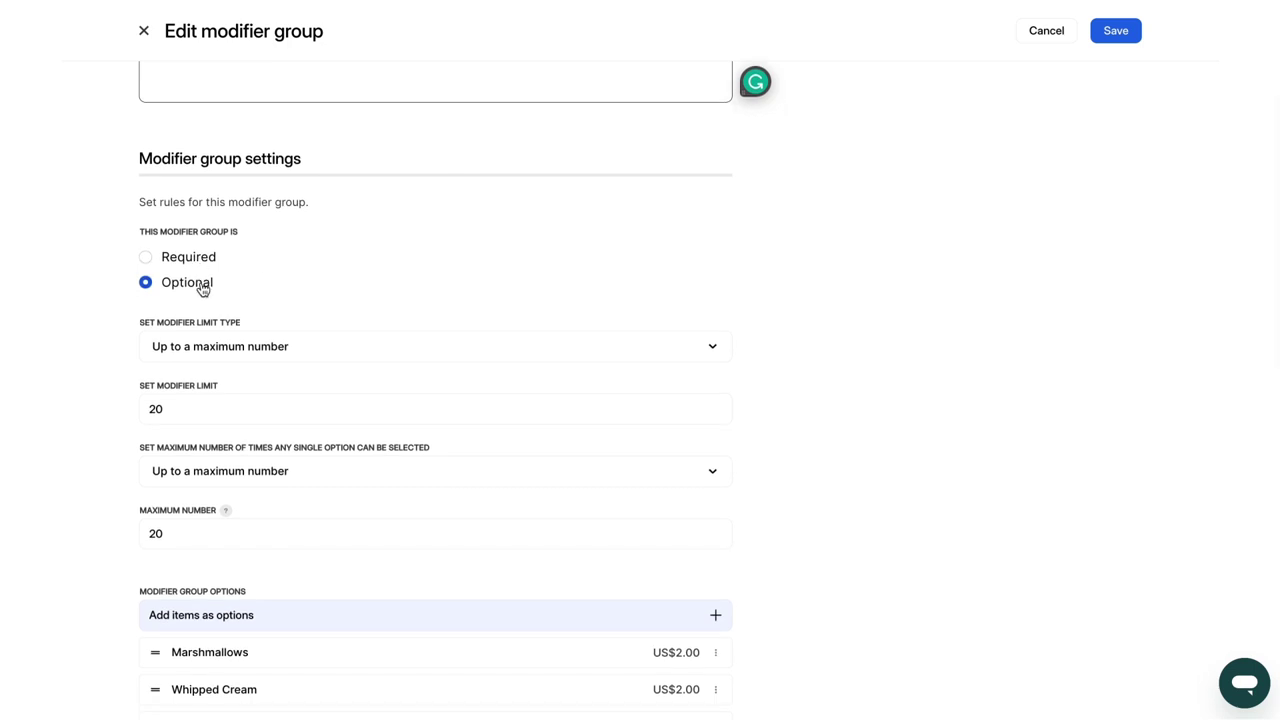
{"action": "scroll", "coordinate": [202, 289], "scroll_direction": "down", "scroll_amount": 1}
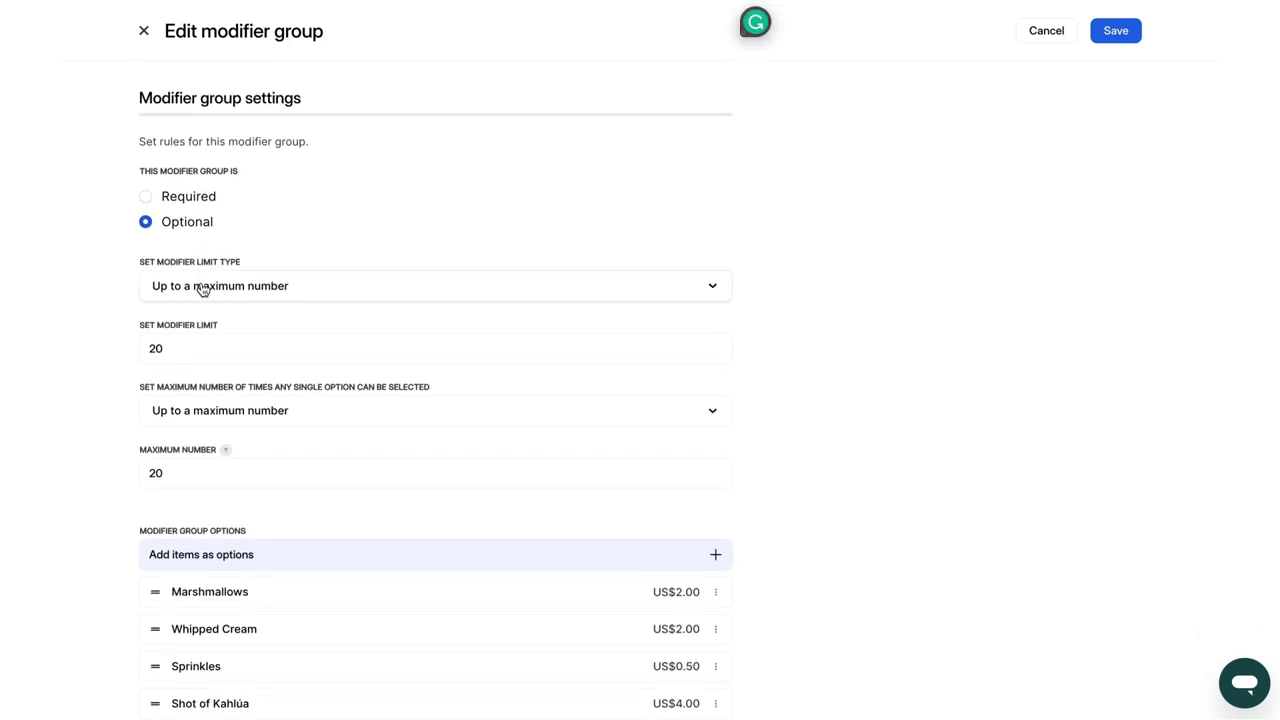
{"action": "scroll", "coordinate": [202, 289], "scroll_direction": "down", "scroll_amount": 1}
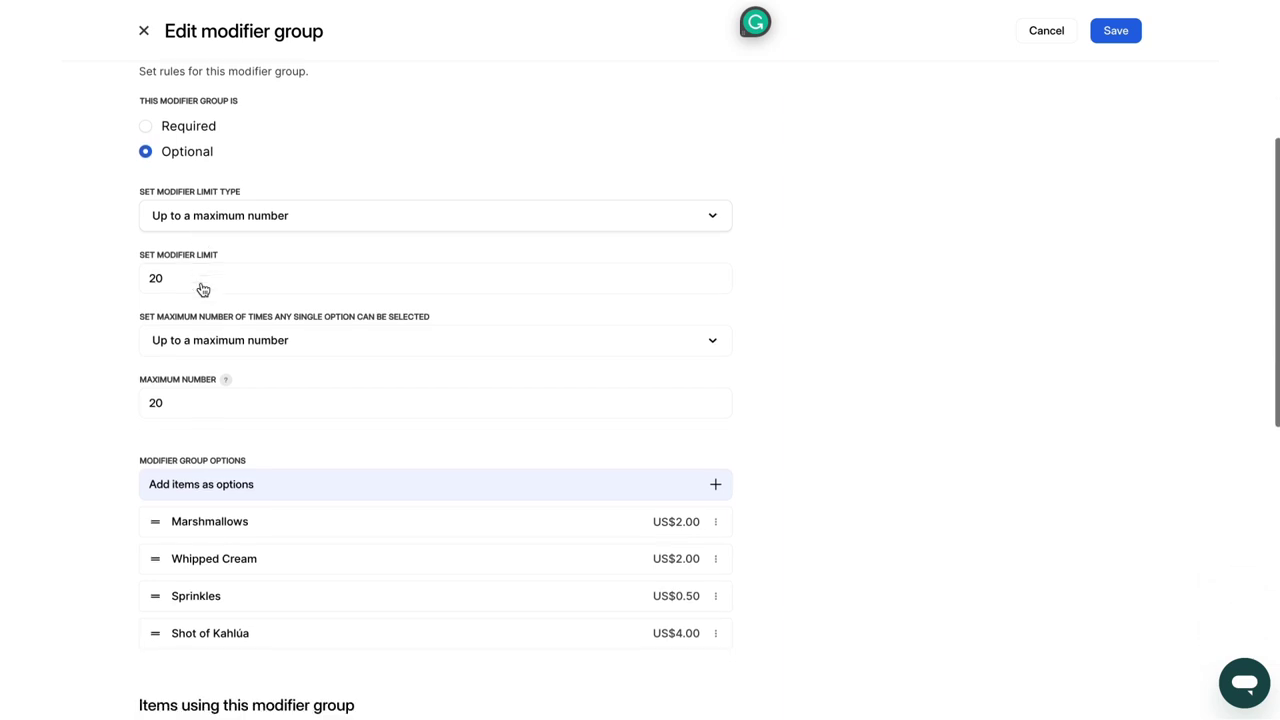
{"action": "left_click", "coordinate": [143, 32]}
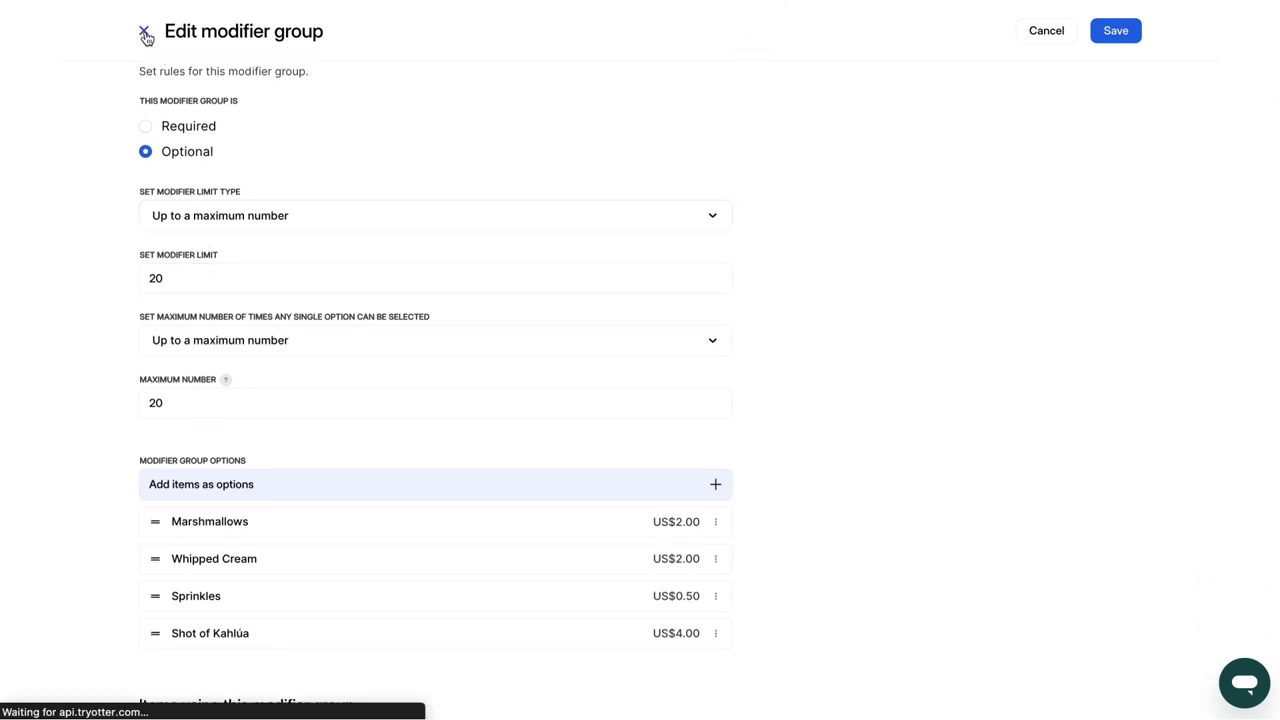
- Review the regular and special menu hours for the Otter Late Night Snacks location, and close them without publishing
{"action": "left_click", "coordinate": [411, 135]}
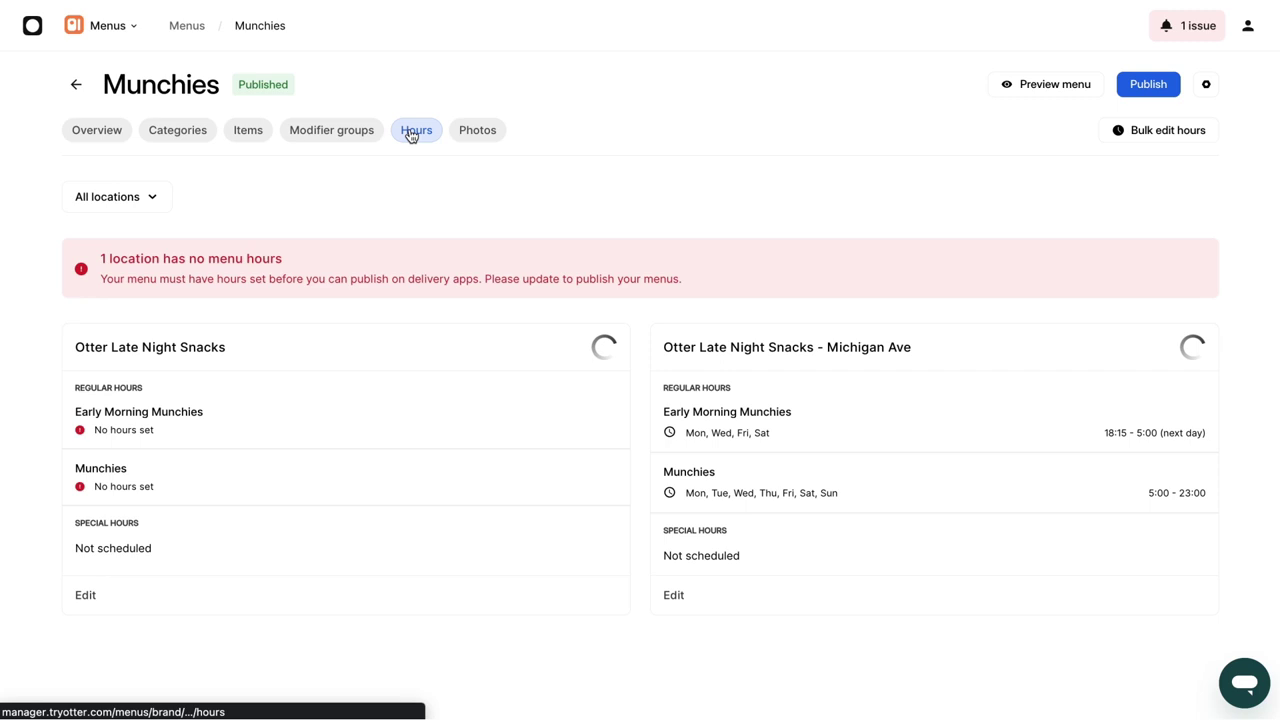
{"action": "left_click", "coordinate": [86, 596]}
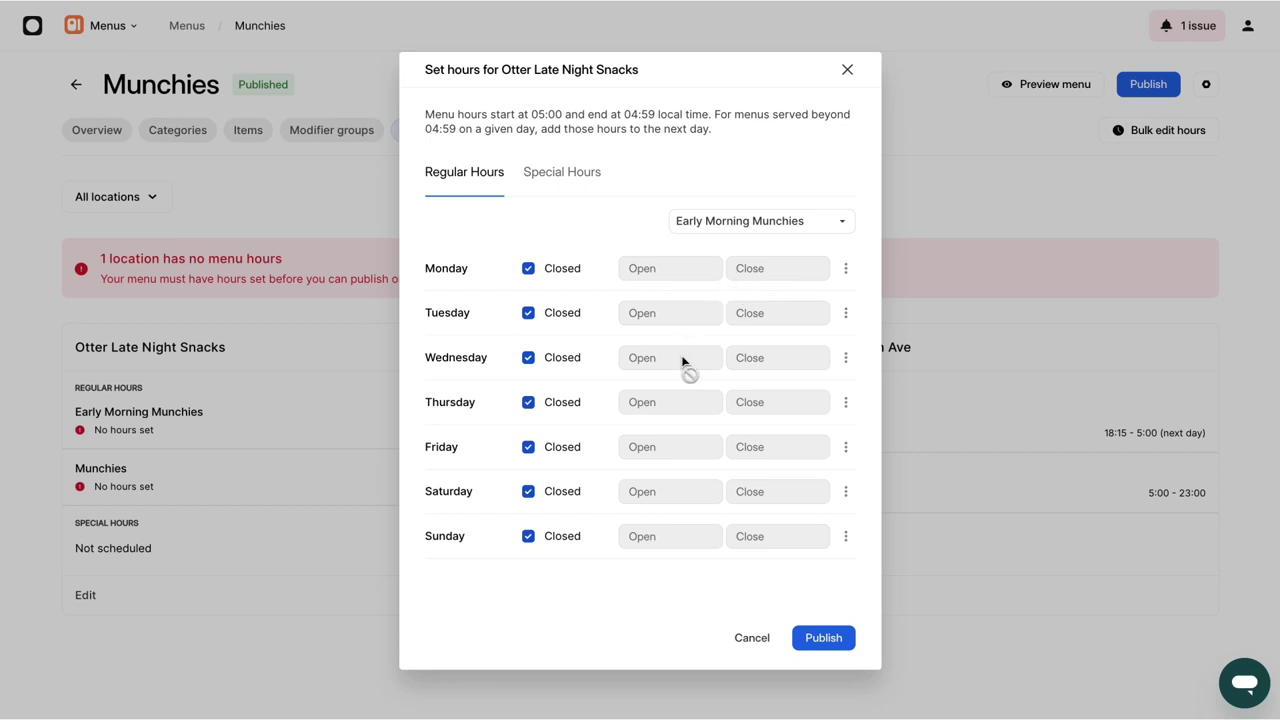
{"action": "left_click", "coordinate": [560, 175]}
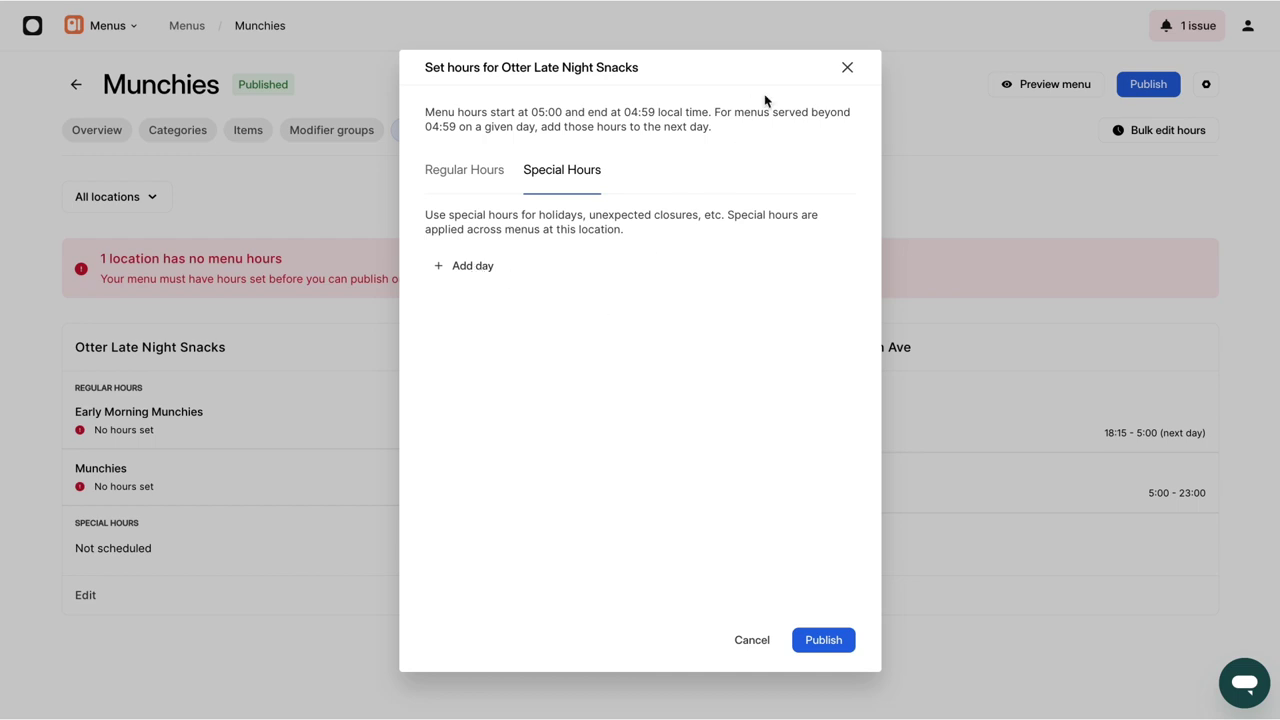
{"action": "left_click", "coordinate": [847, 67]}
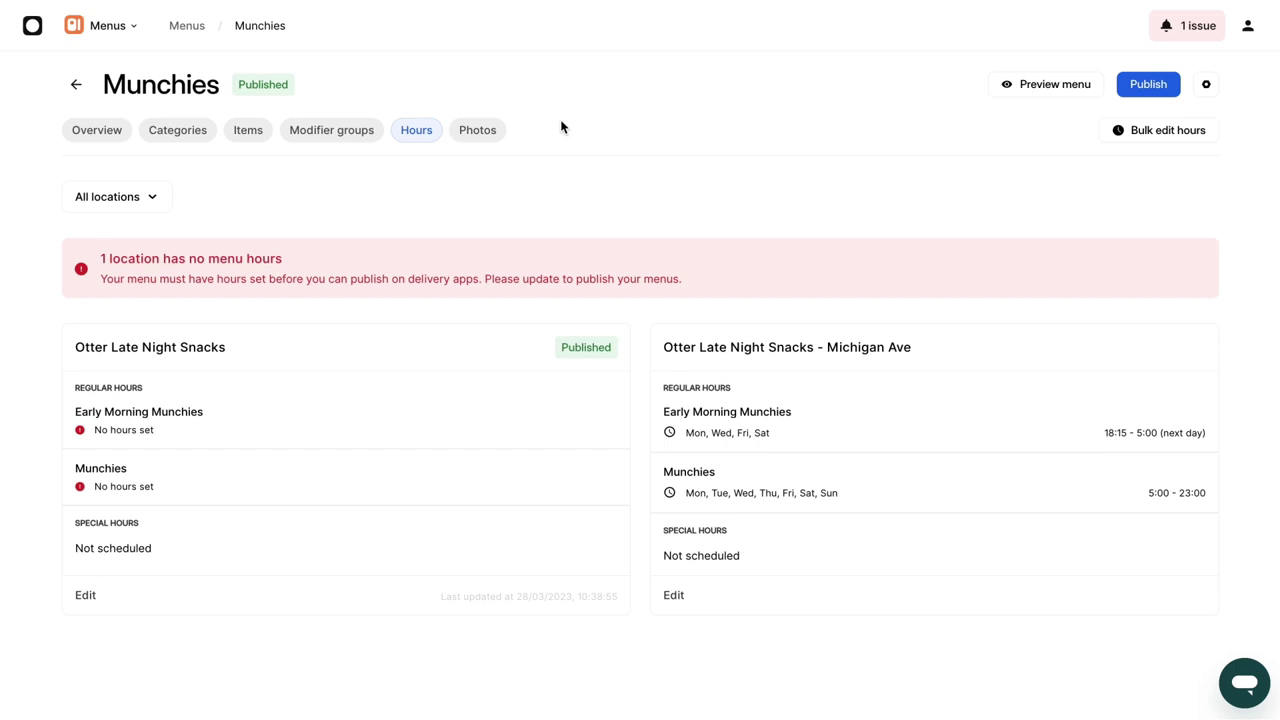
- Try assigning the tater tots photo to 2 Pc Chicken Tenders instead of Tater Tots, and close it without saving
{"action": "left_click", "coordinate": [482, 135]}
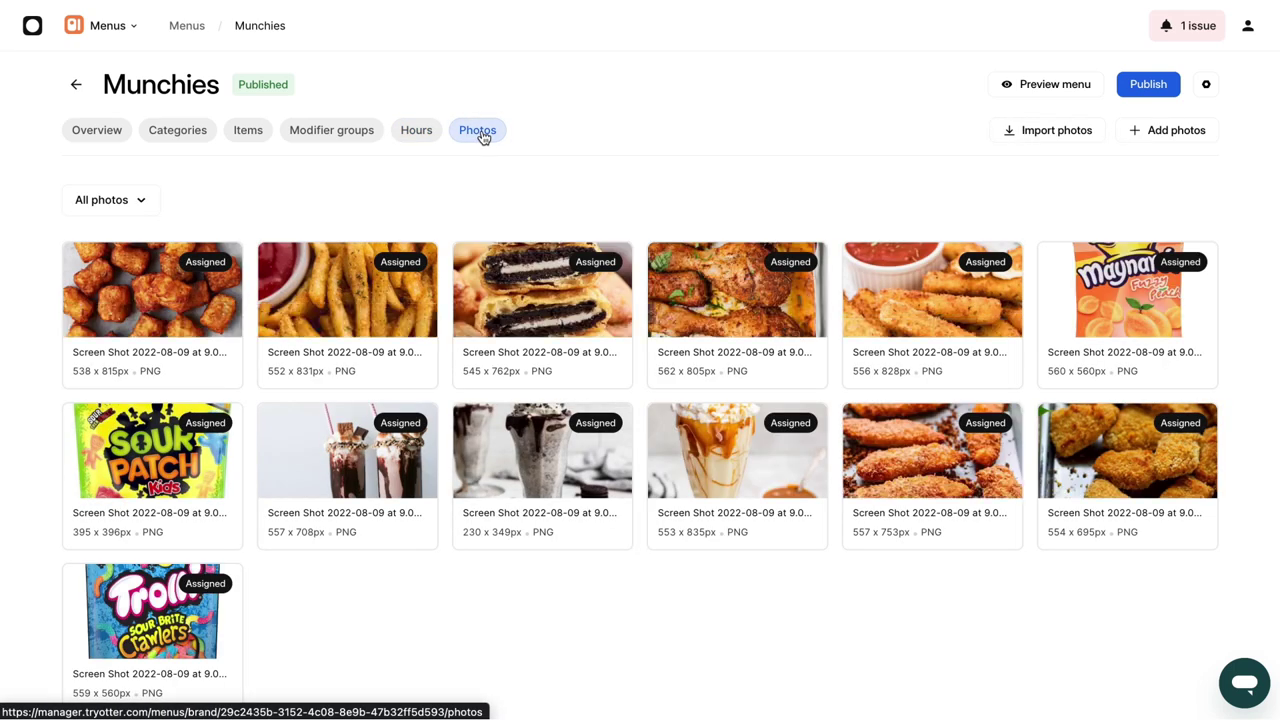
{"action": "left_click", "coordinate": [196, 300]}
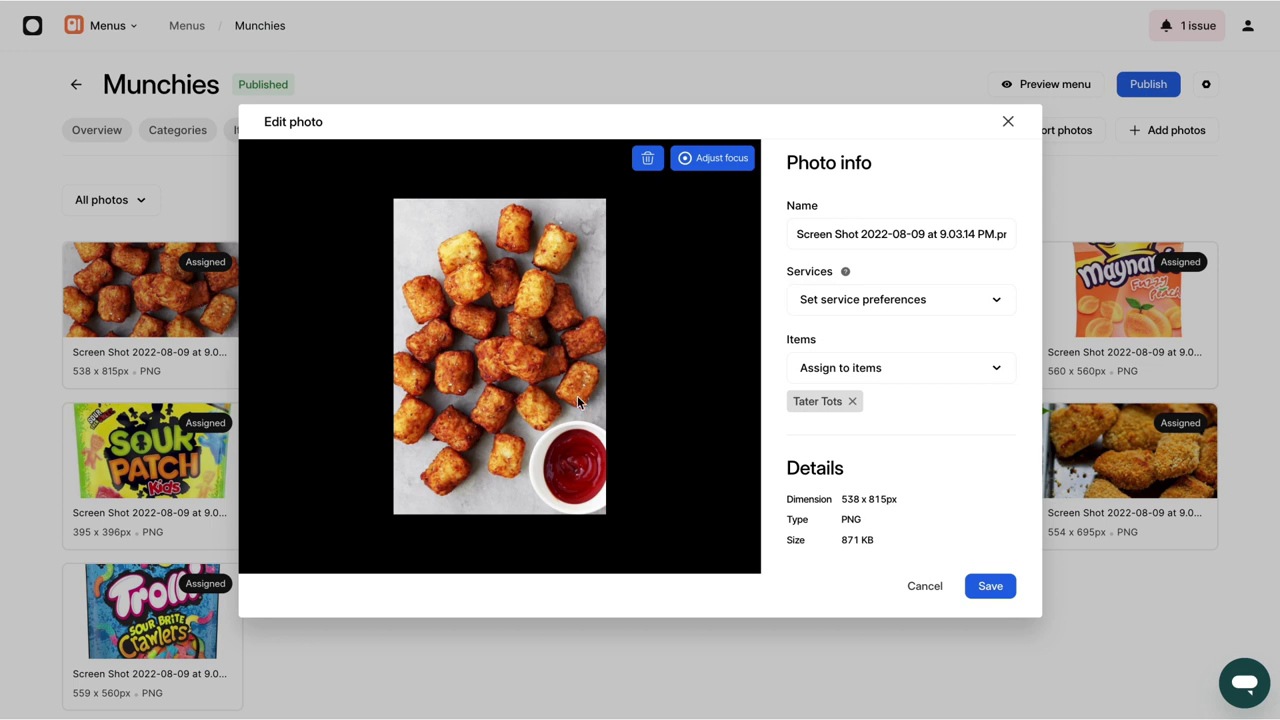
{"action": "left_click", "coordinate": [900, 374]}
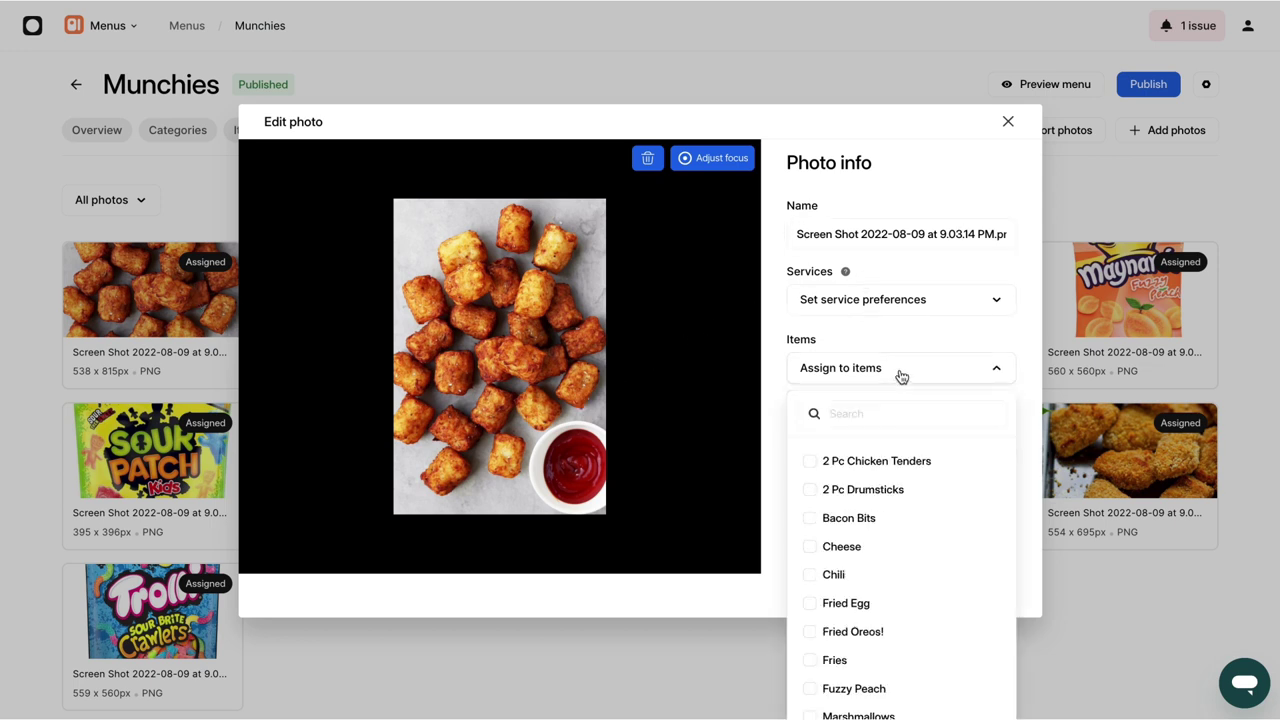
{"action": "left_click", "coordinate": [883, 462]}
{"action": "left_click", "coordinate": [936, 341]}
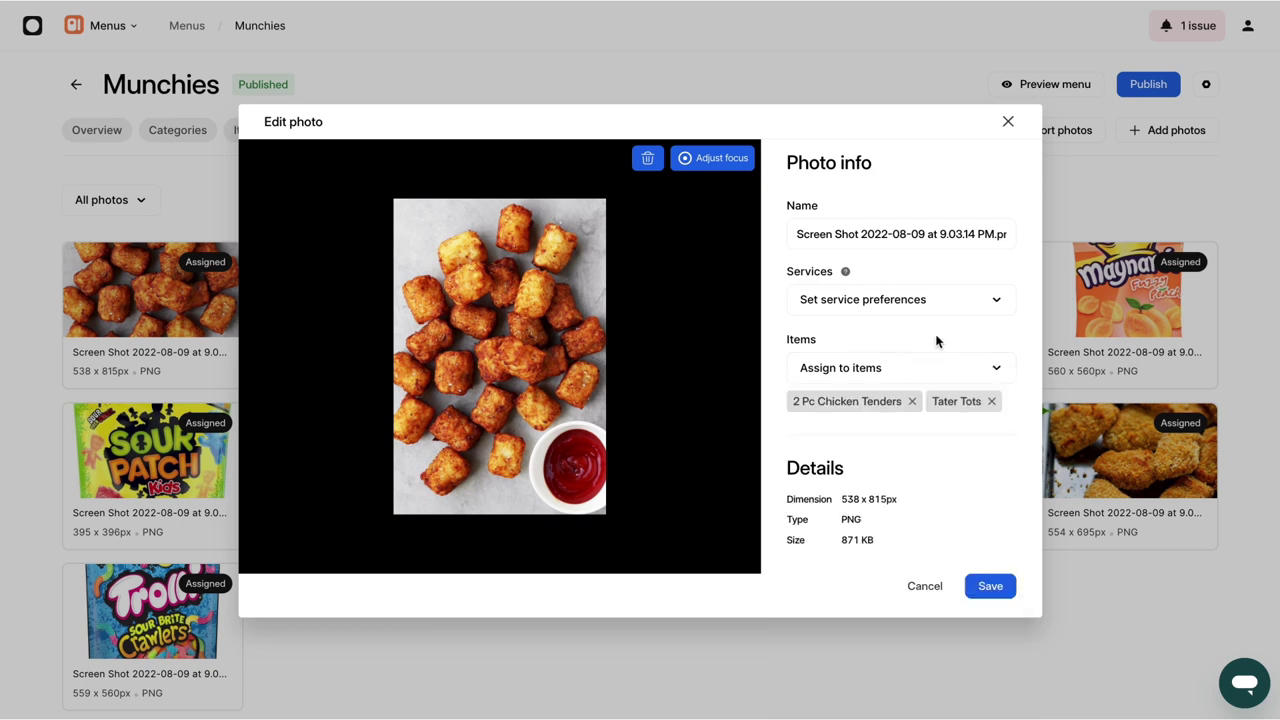
{"action": "left_click", "coordinate": [991, 401]}
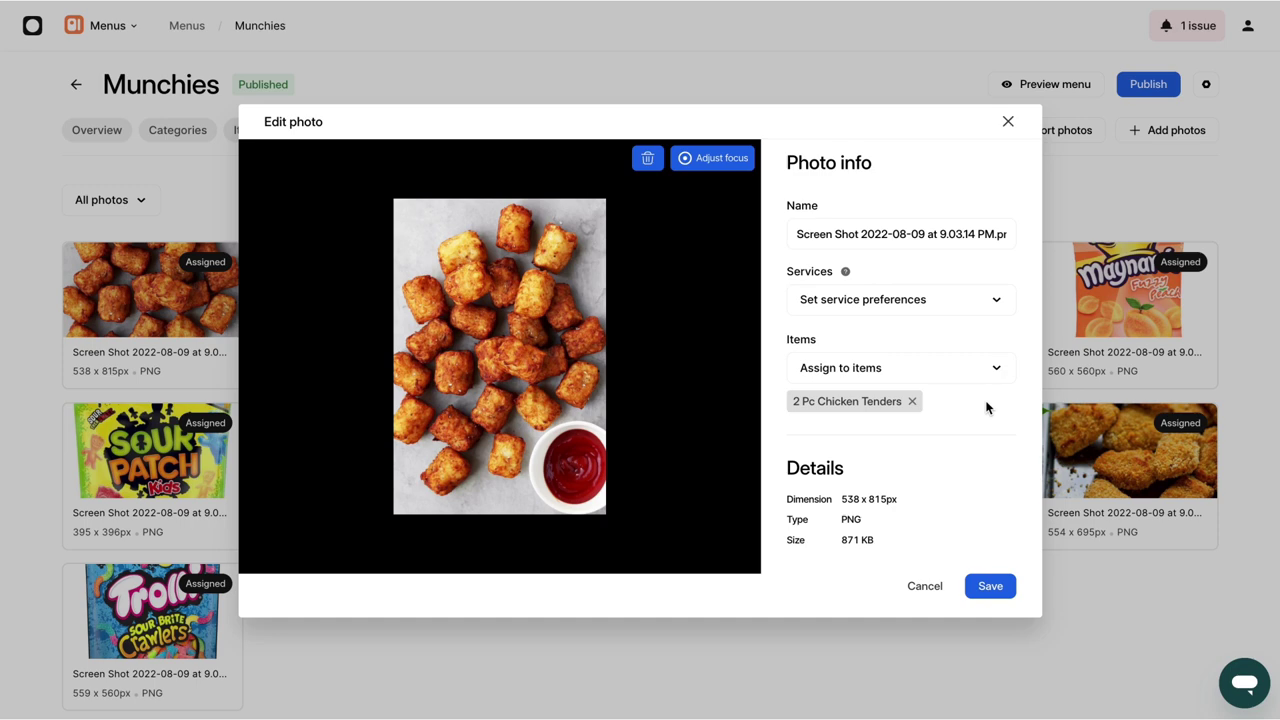
{"action": "left_click", "coordinate": [1008, 122]}
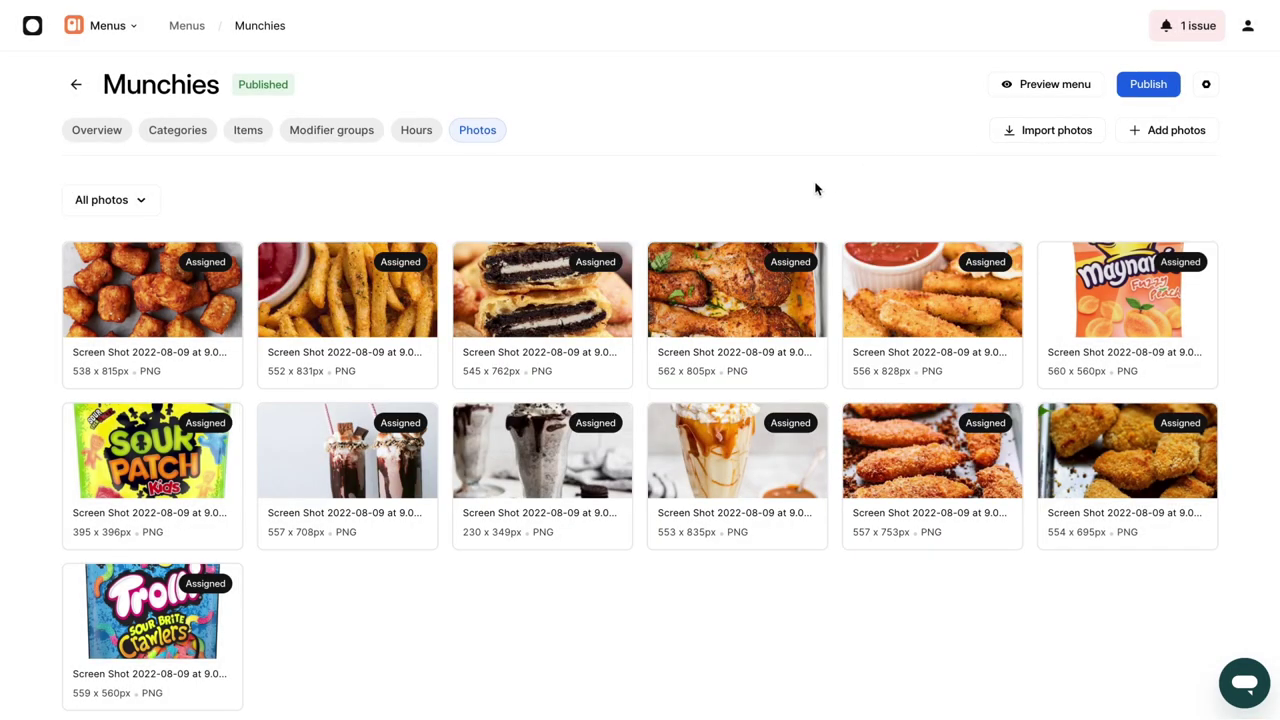
- Select the tater tots and fries photos and open their bulk assignment to items
{"action": "left_click", "coordinate": [79, 263]}
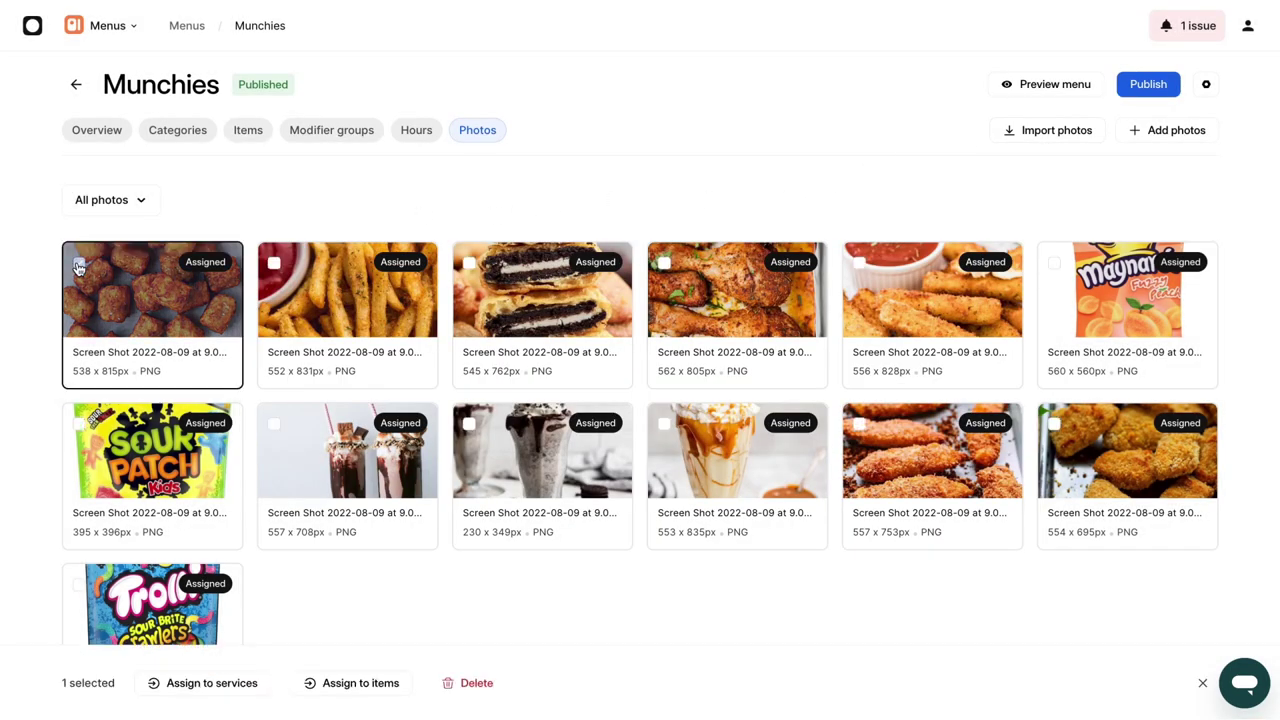
{"action": "left_click", "coordinate": [274, 263]}
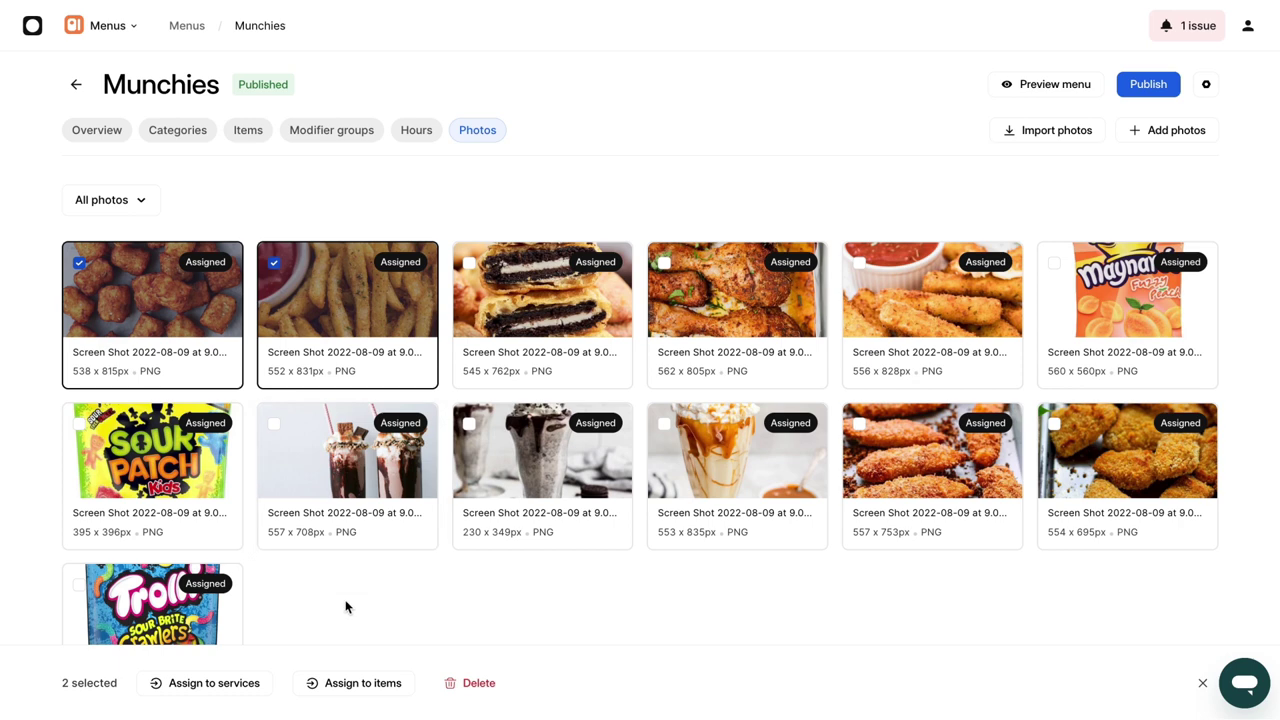
{"action": "left_click", "coordinate": [356, 684]}
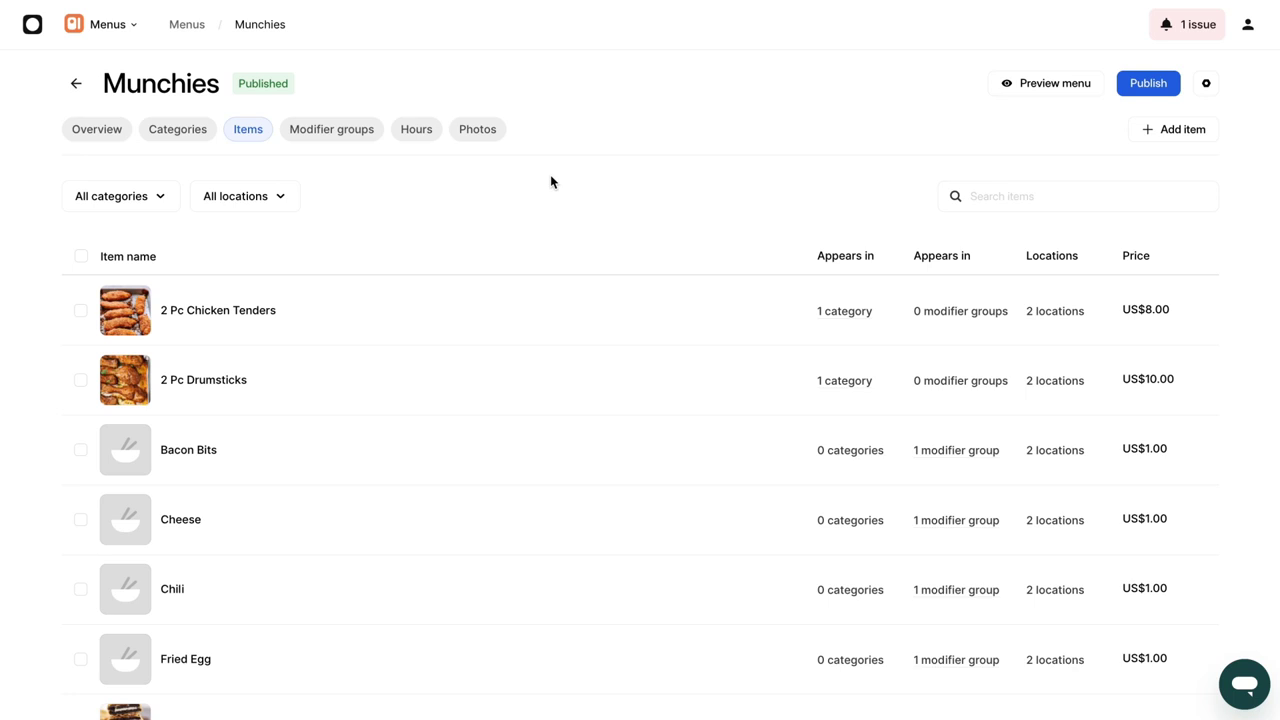
- Try the Unavailable today and Unavailable indefinitely options for 2 Pc Chicken Tenders at both locations, and cancel without publishing
{"action": "left_click", "coordinate": [295, 325]}
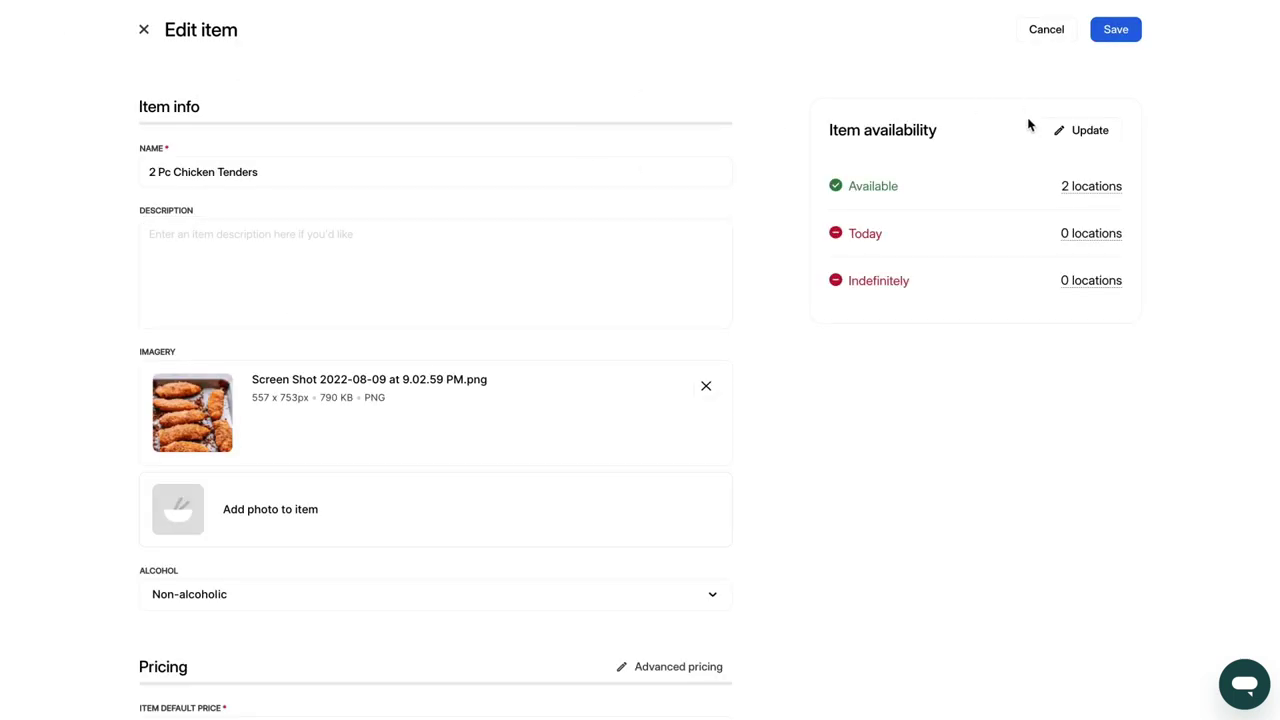
{"action": "left_click", "coordinate": [1068, 134]}
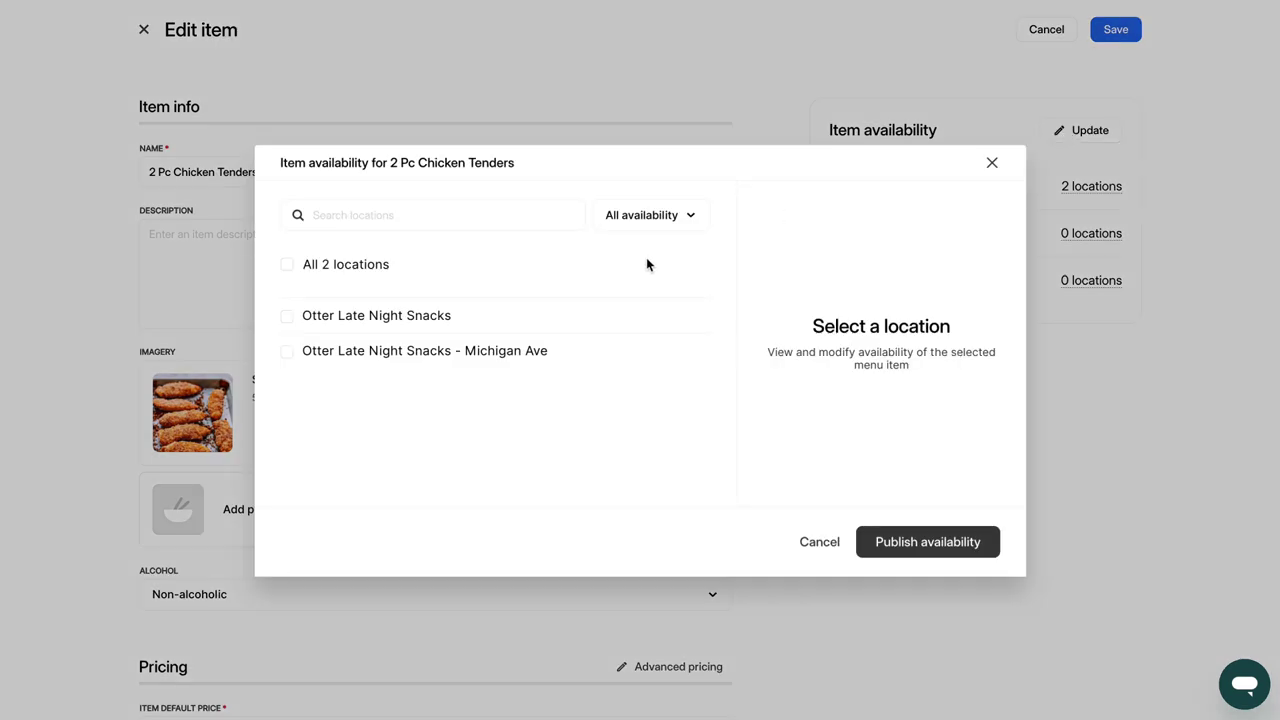
{"action": "left_click", "coordinate": [287, 318]}
{"action": "left_click", "coordinate": [287, 353]}
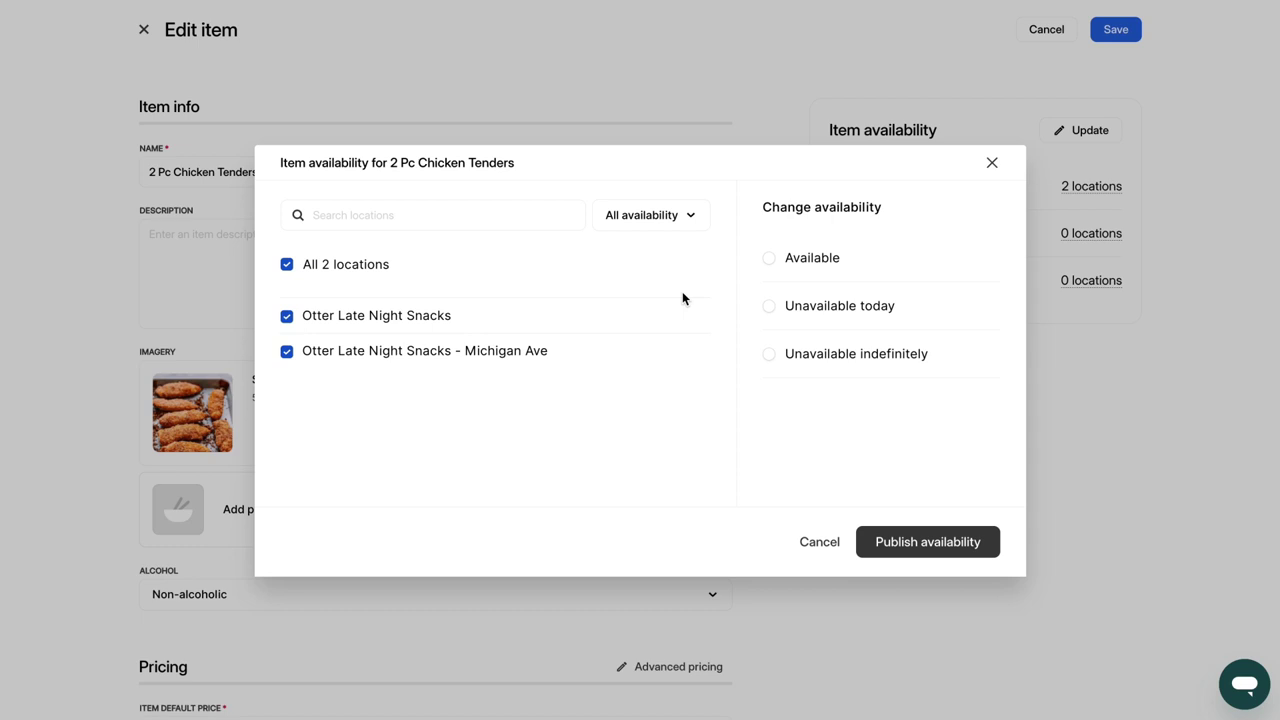
{"action": "left_click", "coordinate": [809, 308]}
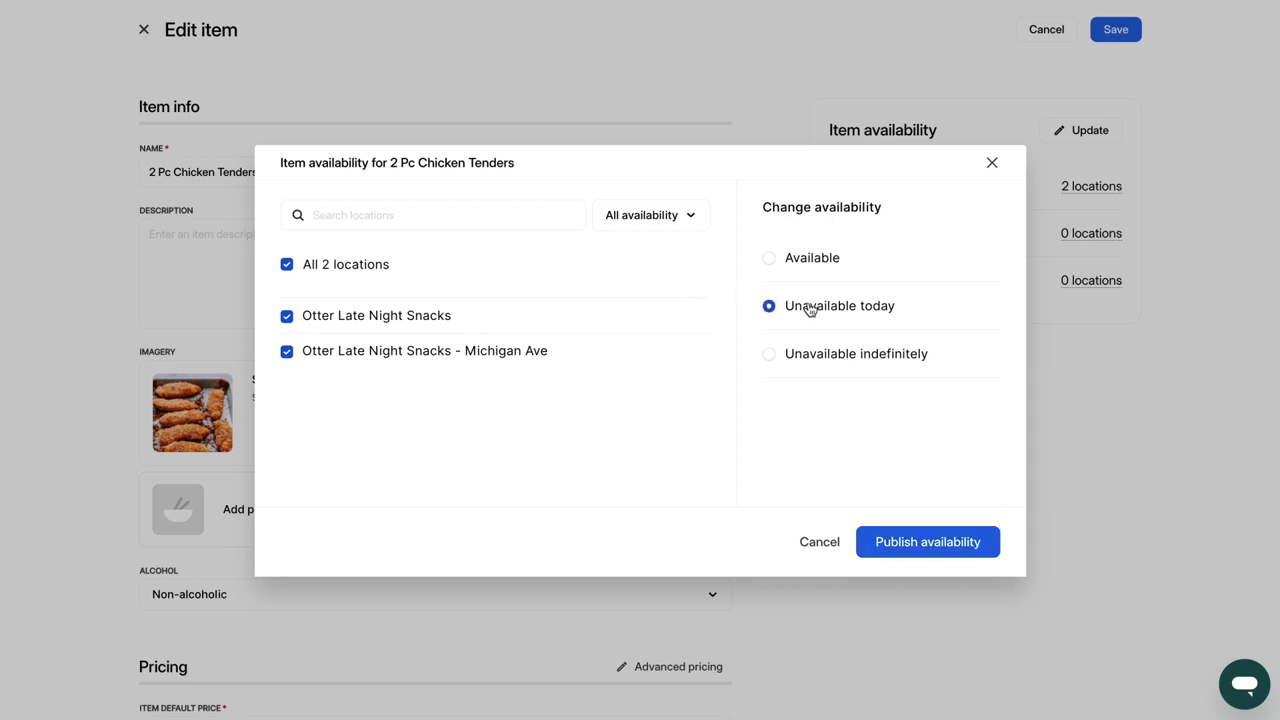
{"action": "left_click", "coordinate": [820, 355]}
{"action": "left_click", "coordinate": [815, 543]}
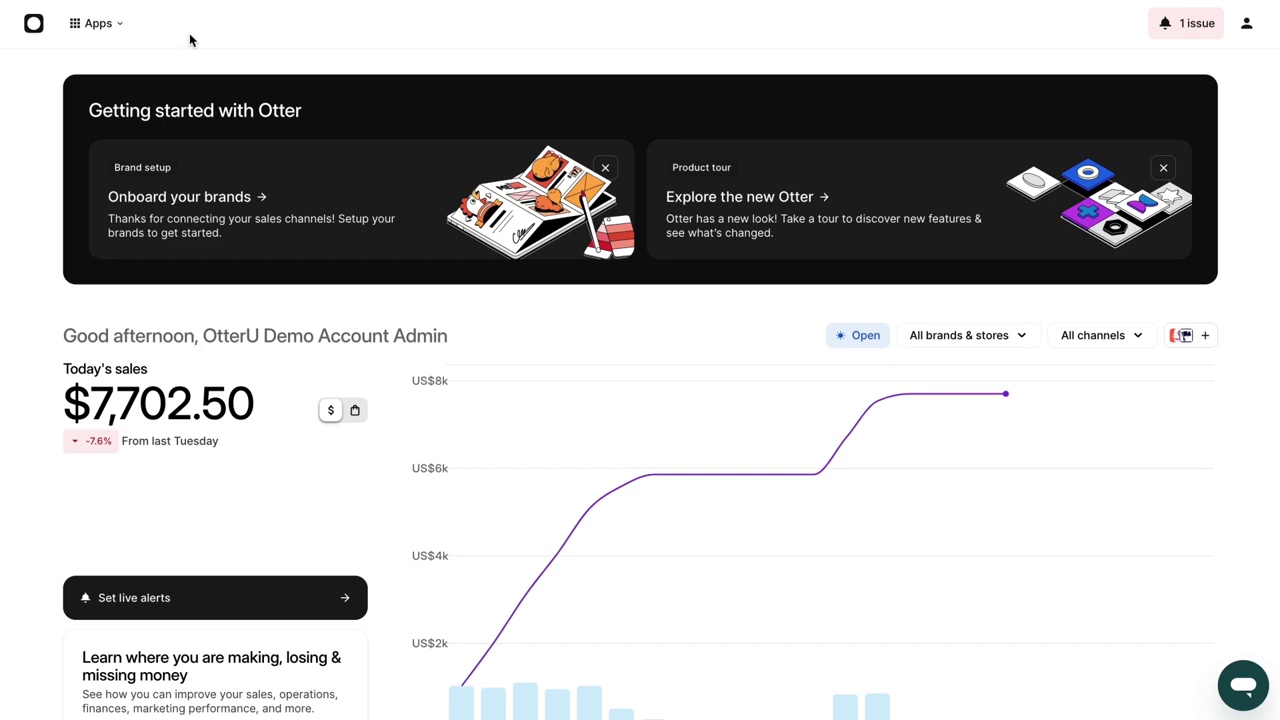
- Go from the home dashboard to the Menus app and open the Munchies menu's overview
{"action": "left_click", "coordinate": [113, 25]}
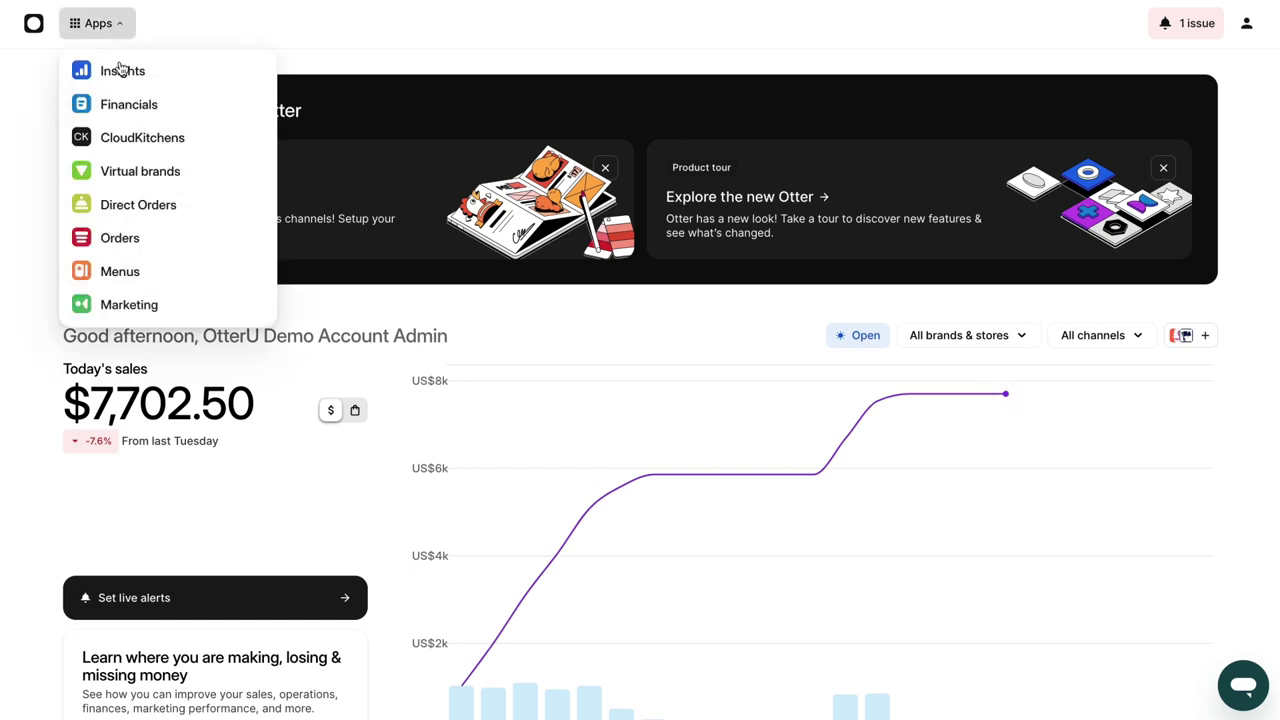
{"action": "left_click", "coordinate": [120, 271]}
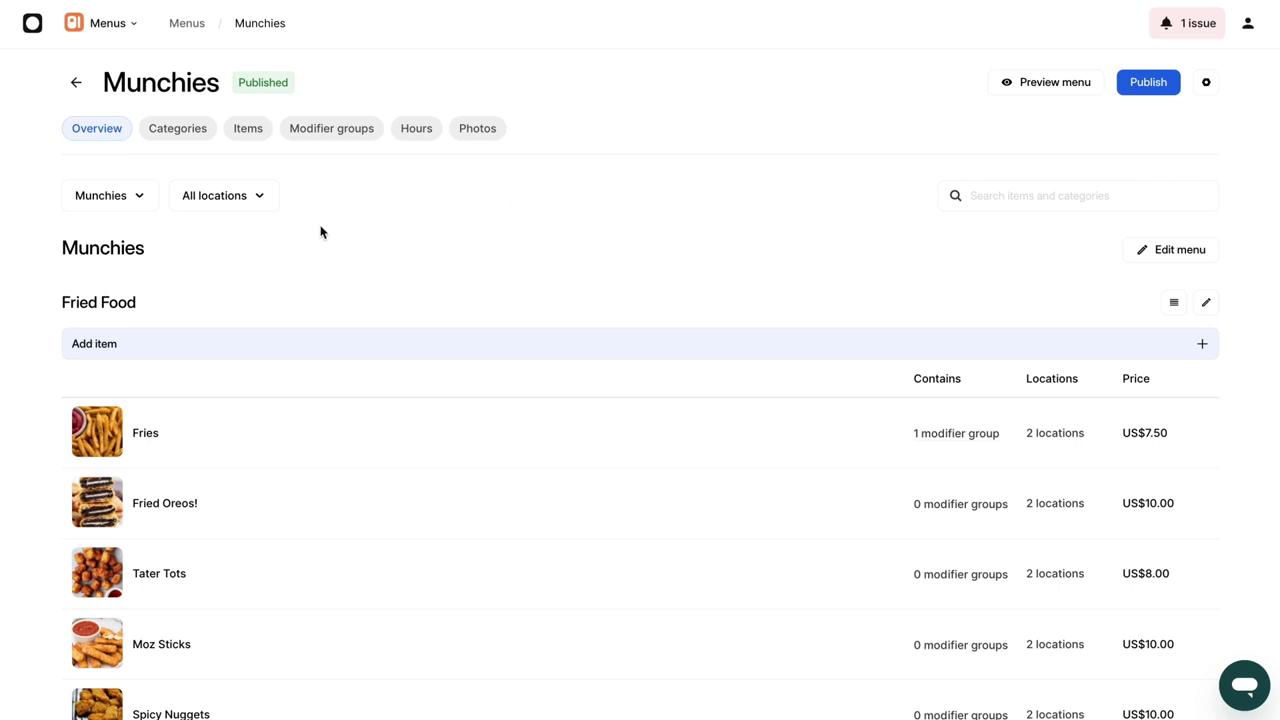
- Try adding a new menu named Dinner menu from the Munchies overview, and cancel without saving
{"action": "left_click", "coordinate": [130, 199]}
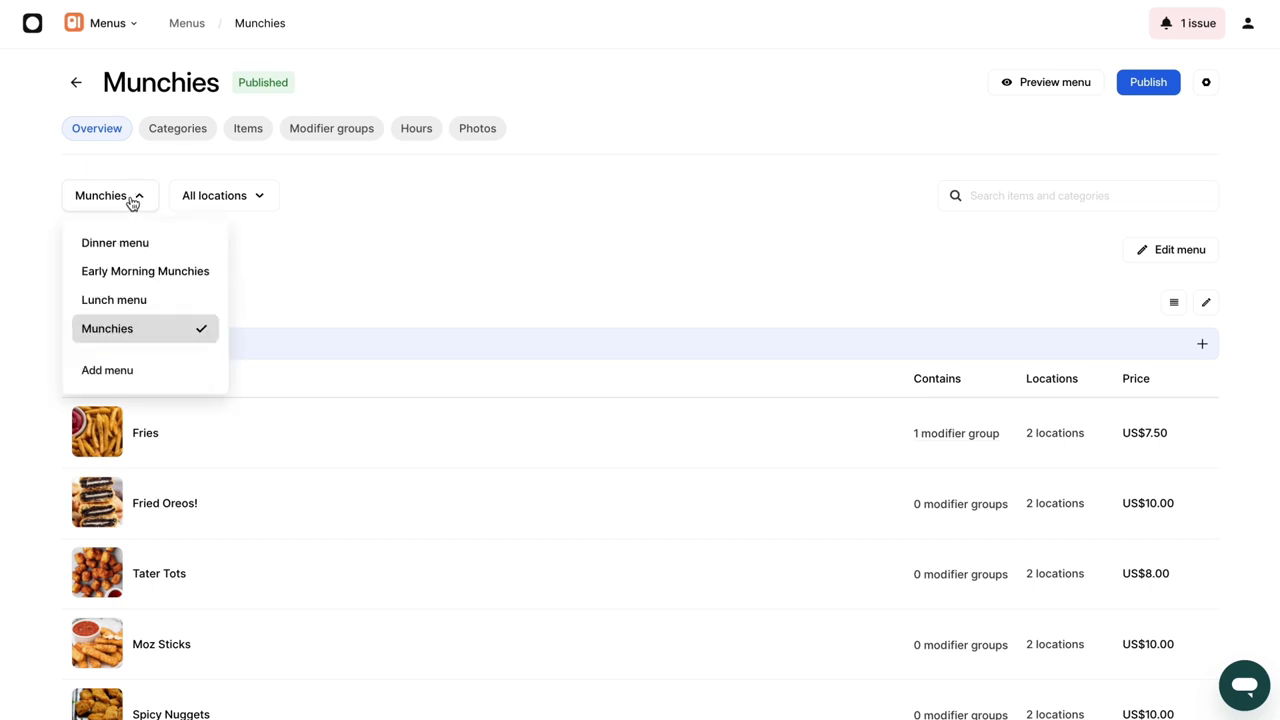
{"action": "left_click", "coordinate": [115, 371]}
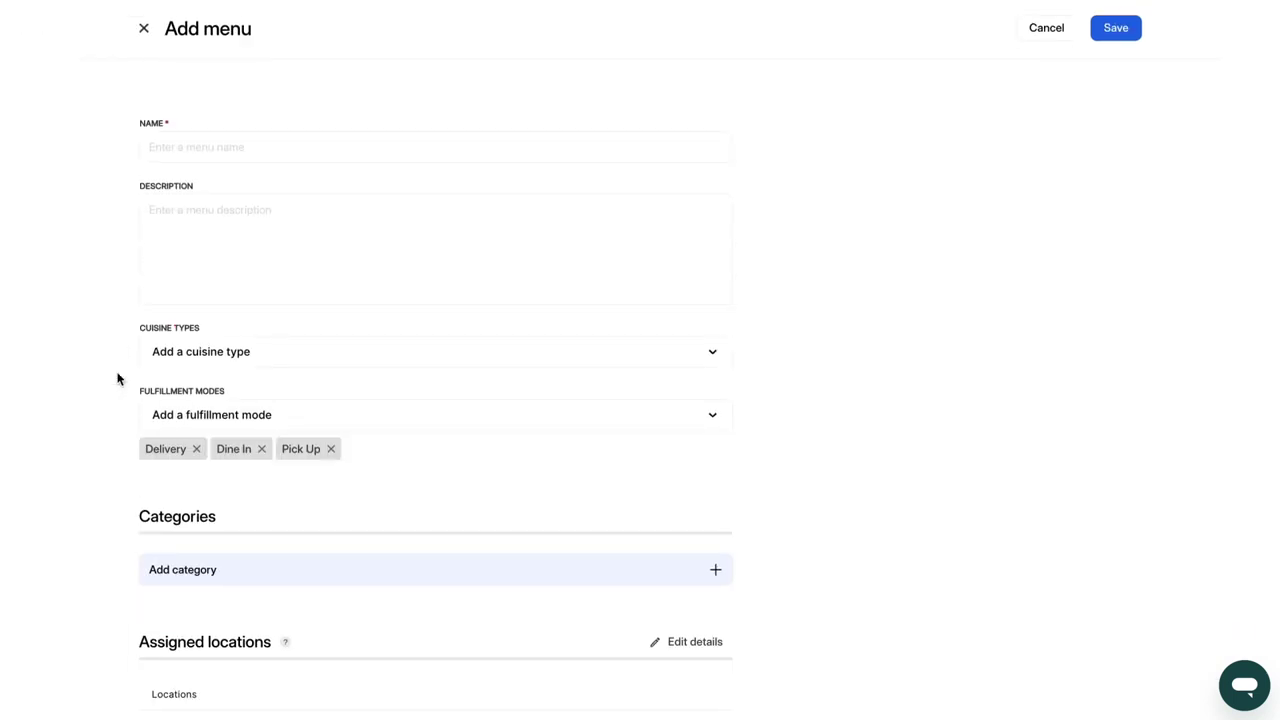
{"action": "left_click", "coordinate": [245, 147]}
{"action": "type", "text": "Dinner men"}
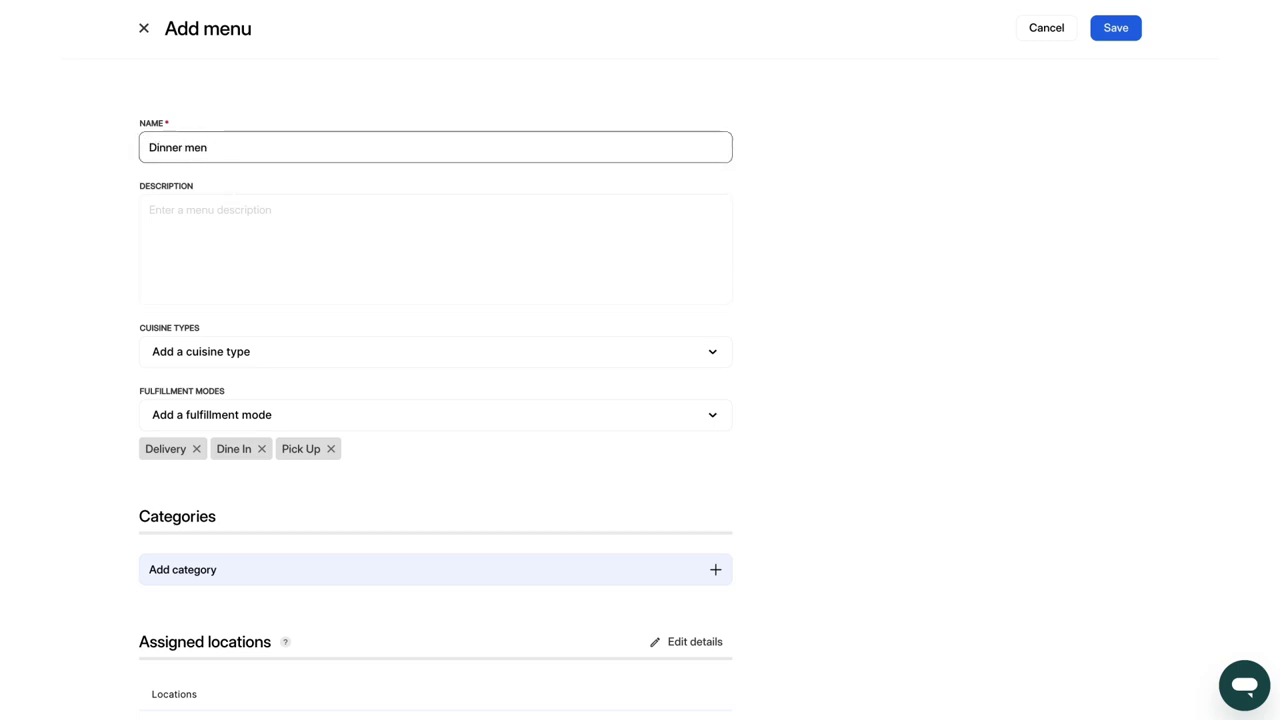
{"action": "type", "text": "u"}
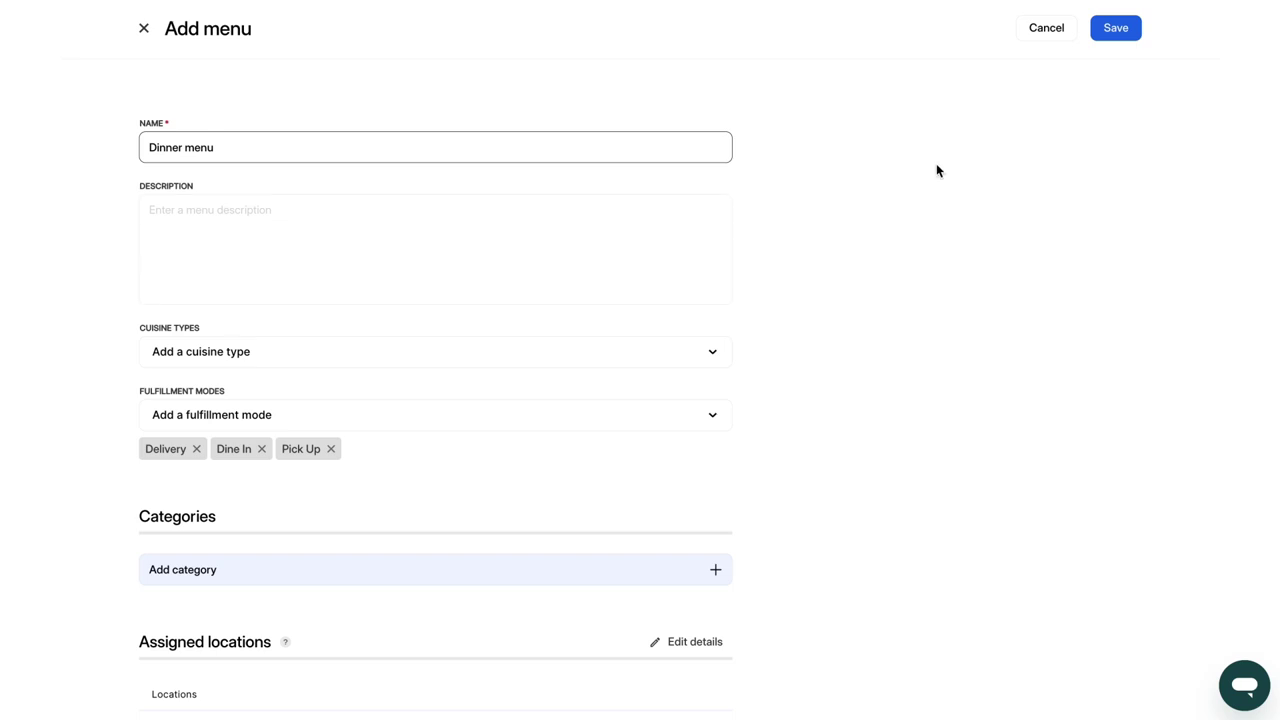
{"action": "left_click", "coordinate": [1040, 28]}
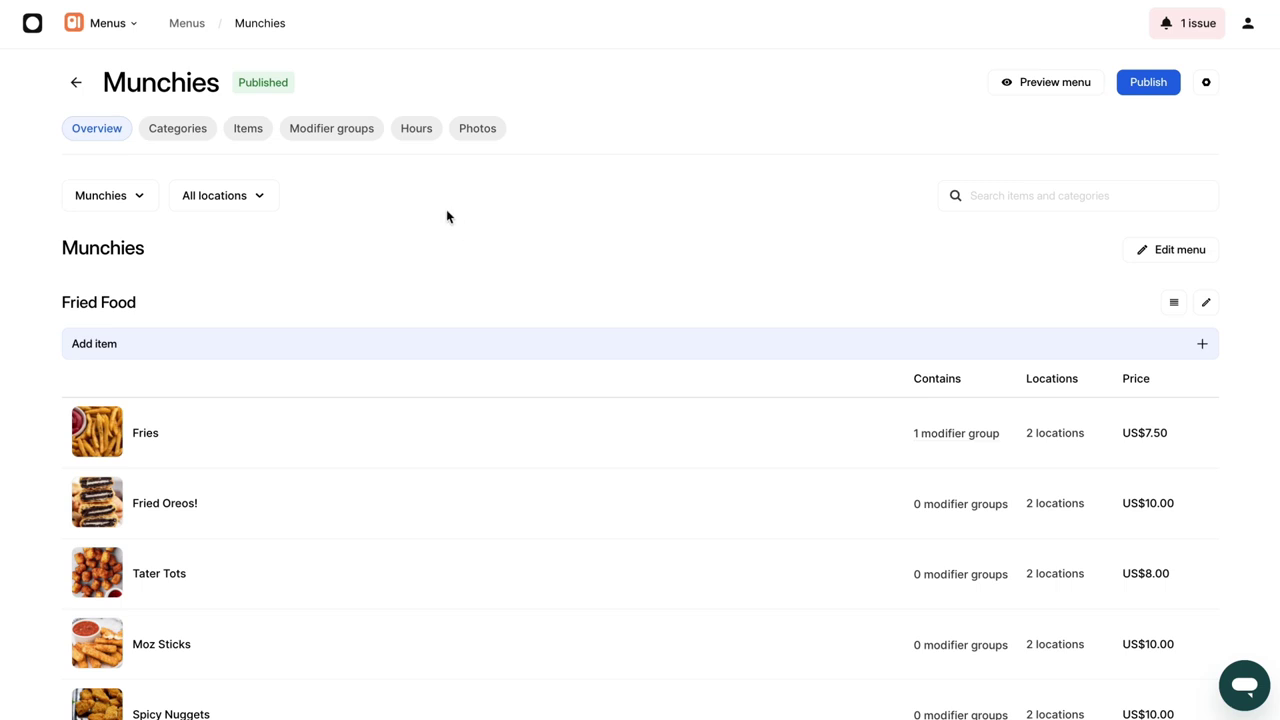
- Edit the menu hours for Otter Late Night Snacks and unmark Monday as closed for the Dinner menu, viewing the available opening and closing times
{"action": "left_click", "coordinate": [416, 133]}
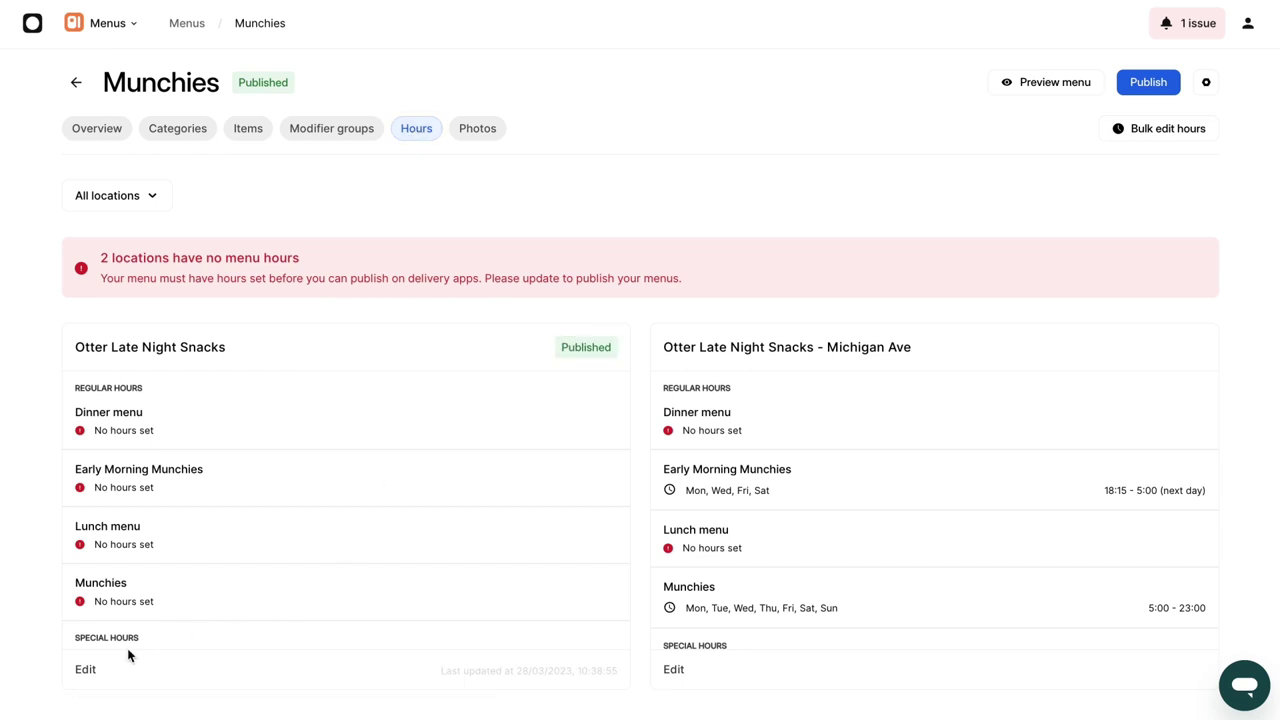
{"action": "left_click", "coordinate": [86, 670]}
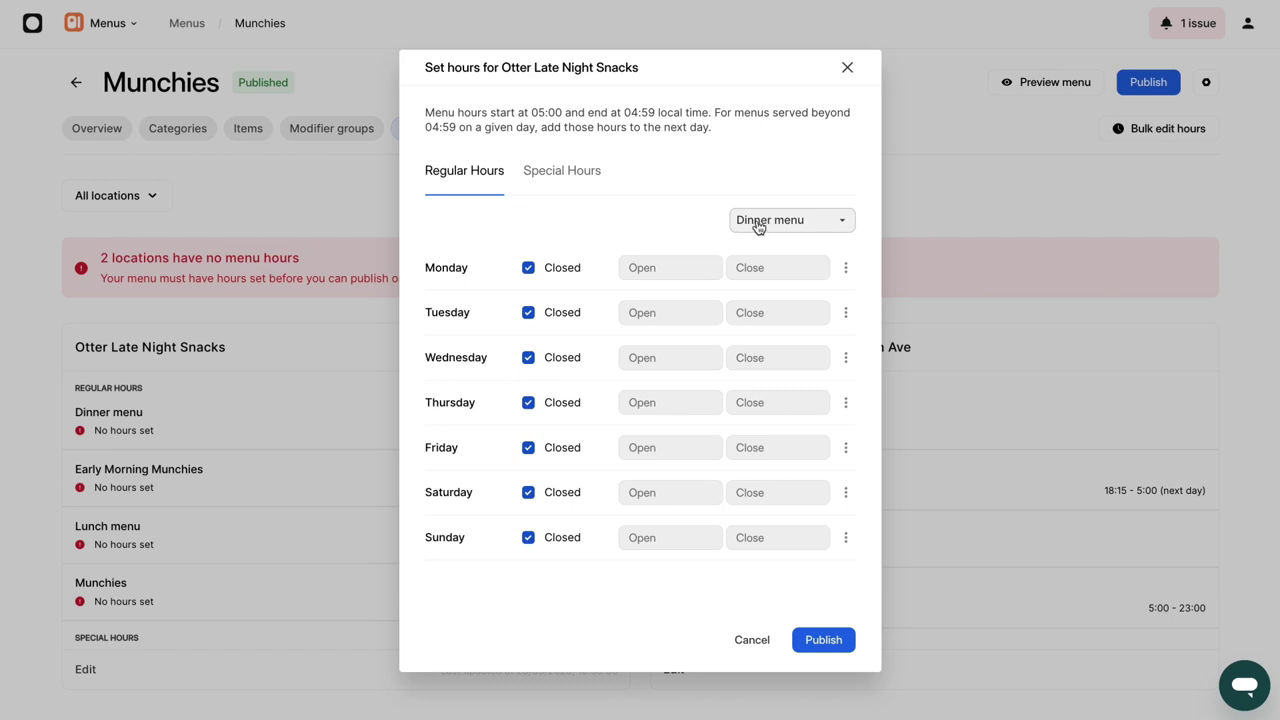
{"action": "left_click", "coordinate": [528, 267]}
{"action": "left_click", "coordinate": [678, 271]}
{"action": "left_click", "coordinate": [760, 271]}
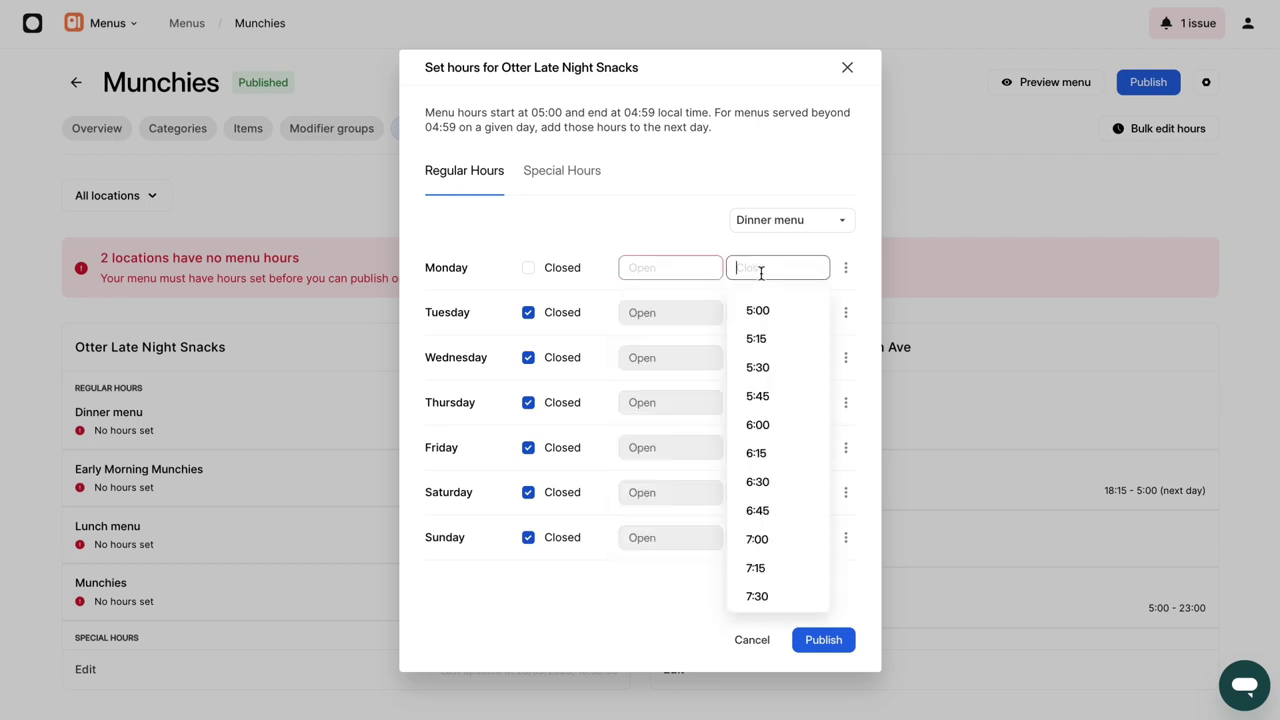
{"action": "left_click", "coordinate": [655, 250]}
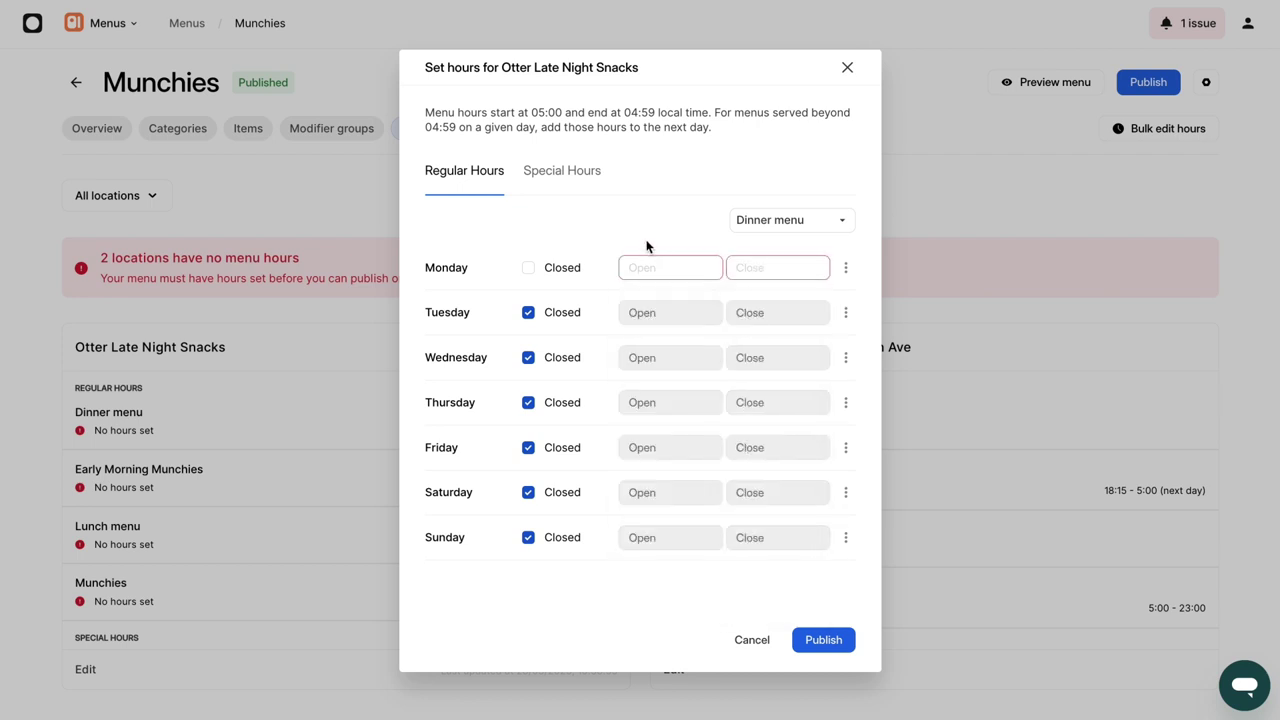